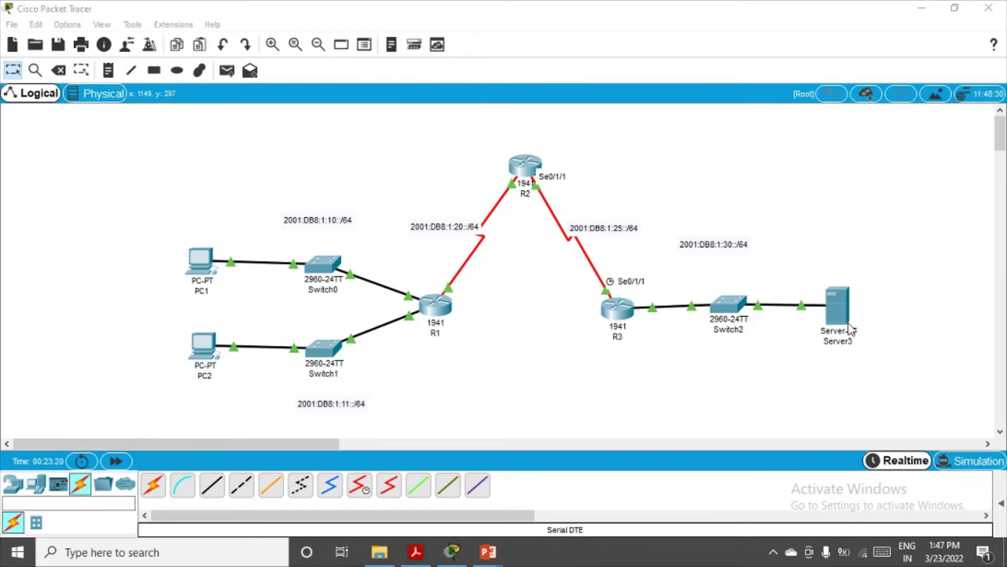
- Copy the static IPv6 address from Server3's IP configuration and close the server's window
{"action": "left_click", "coordinate": [840, 306]}
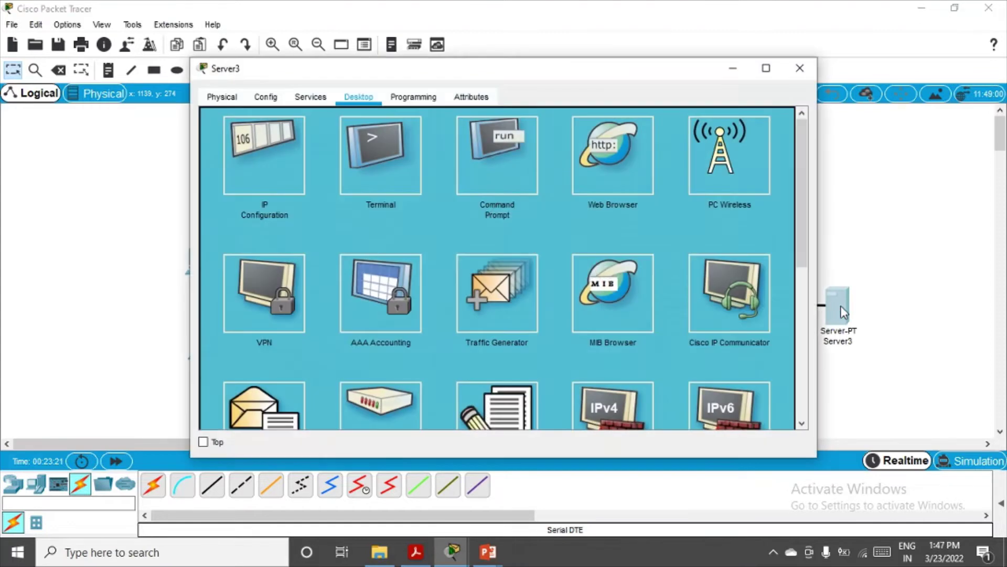
{"action": "left_click", "coordinate": [245, 169]}
{"action": "left_click_drag", "start_coordinate": [494, 253], "coordinate": [382, 254]}
{"action": "key", "text": "ctrl+c"}
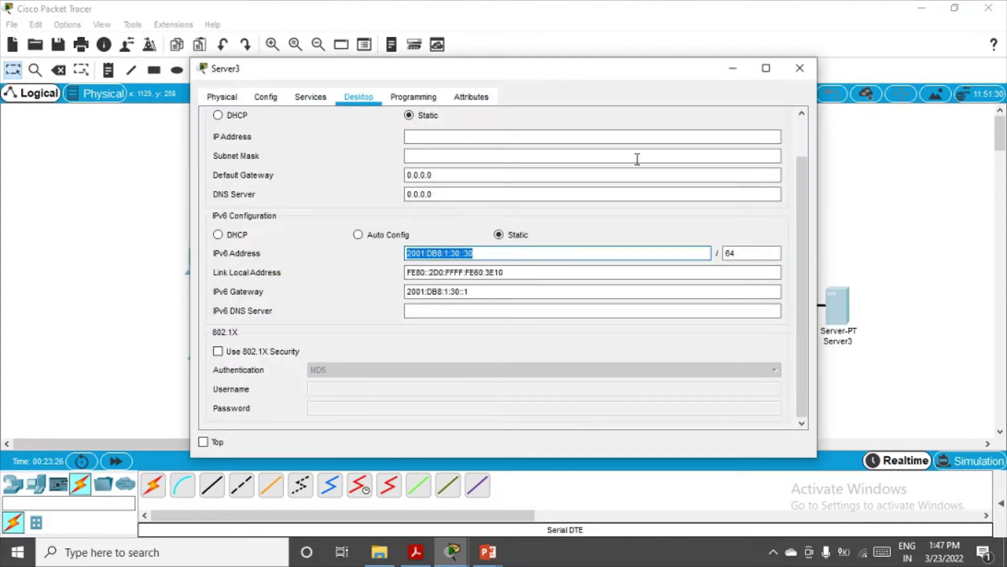
{"action": "left_click", "coordinate": [800, 68]}
{"action": "left_click", "coordinate": [203, 270]}
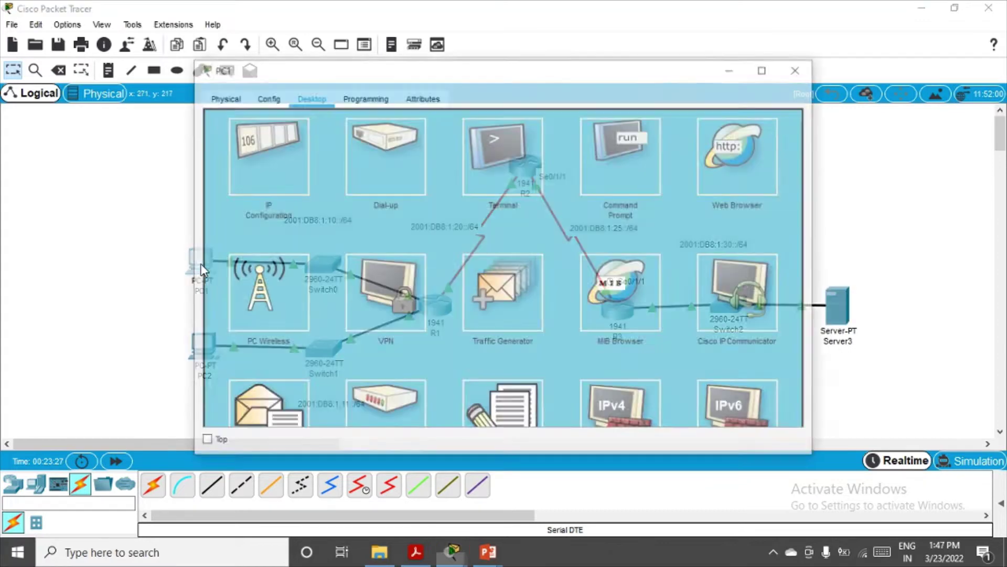
{"action": "left_click", "coordinate": [717, 152]}
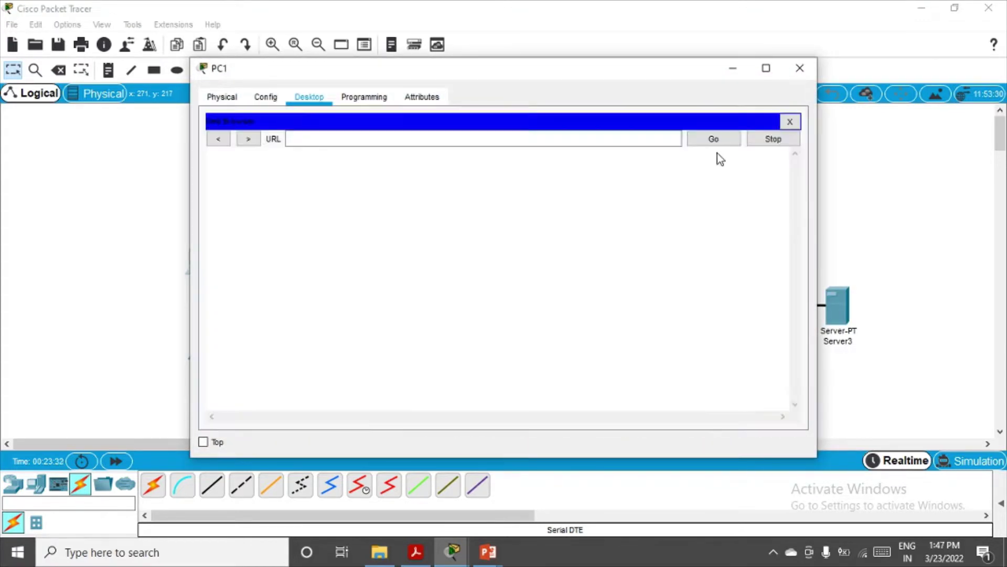
{"action": "left_click", "coordinate": [415, 138]}
{"action": "key", "text": "ctrl+v"}
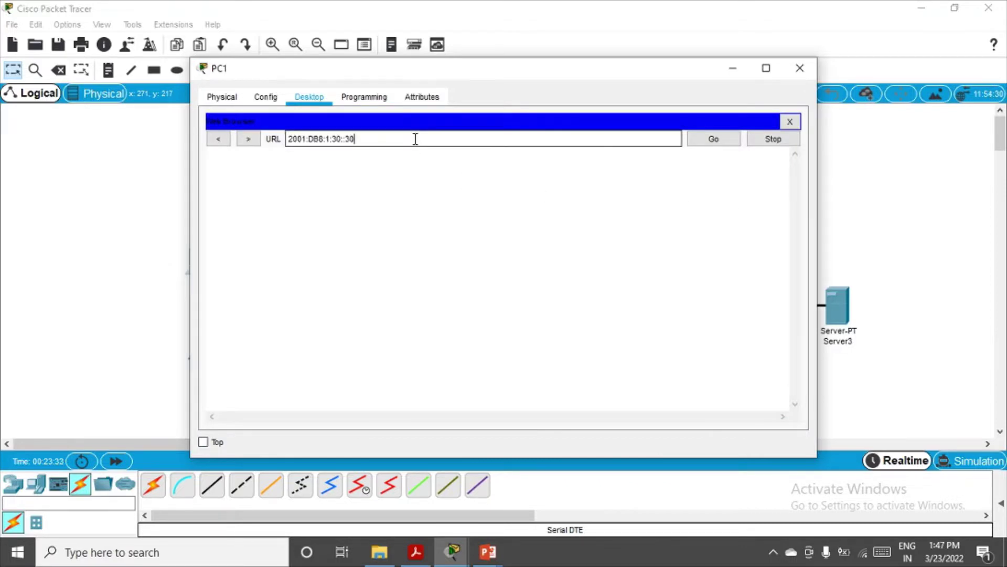
{"action": "key", "text": "Home"}
{"action": "type", "text": "http://"}
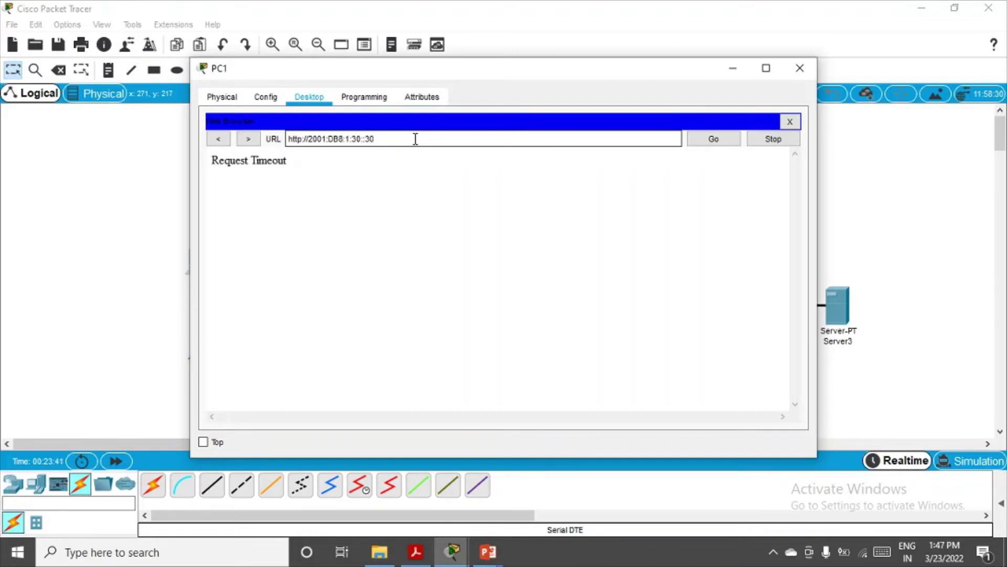
{"action": "left_click", "coordinate": [806, 75]}
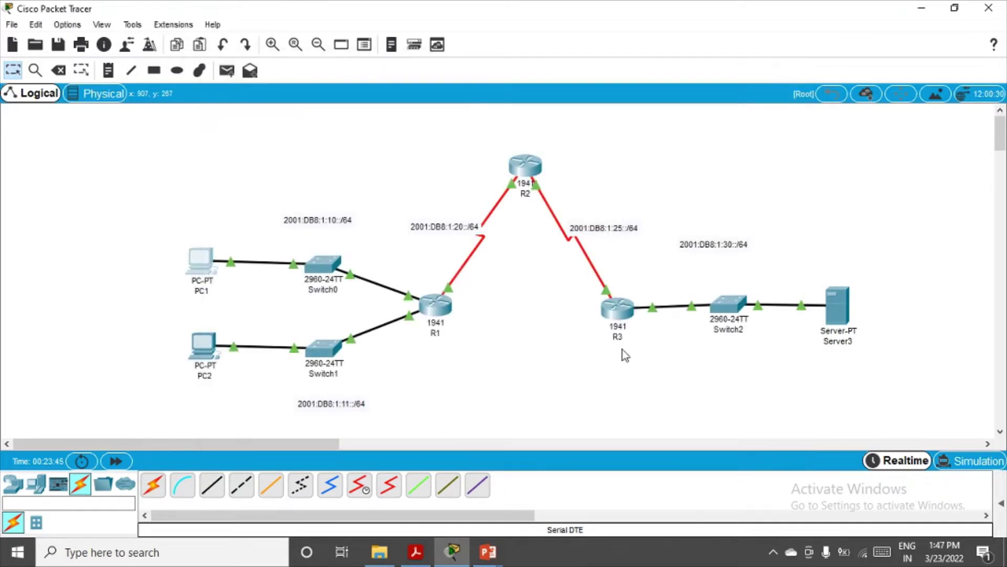
{"action": "left_click", "coordinate": [433, 305]}
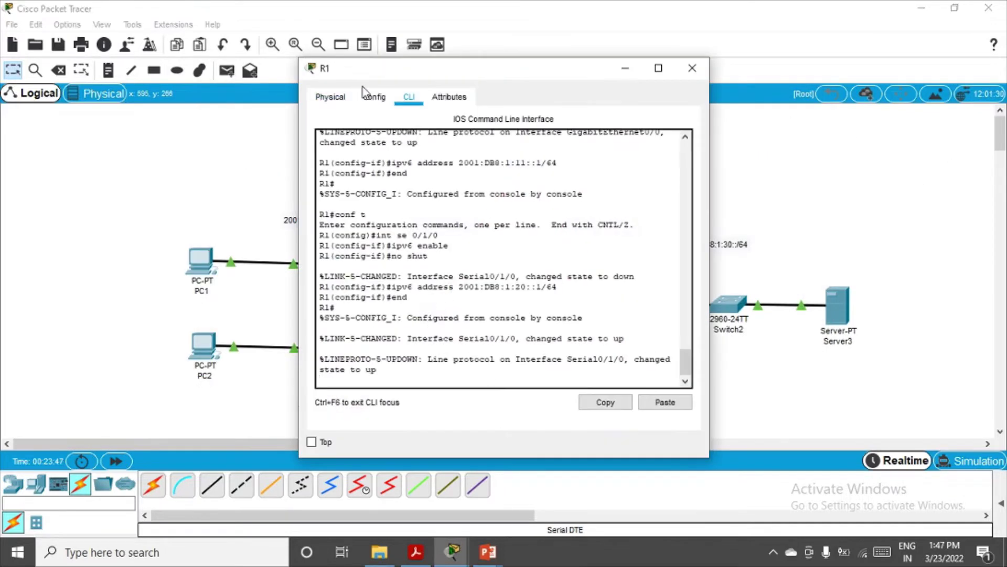
{"action": "left_click", "coordinate": [370, 98]}
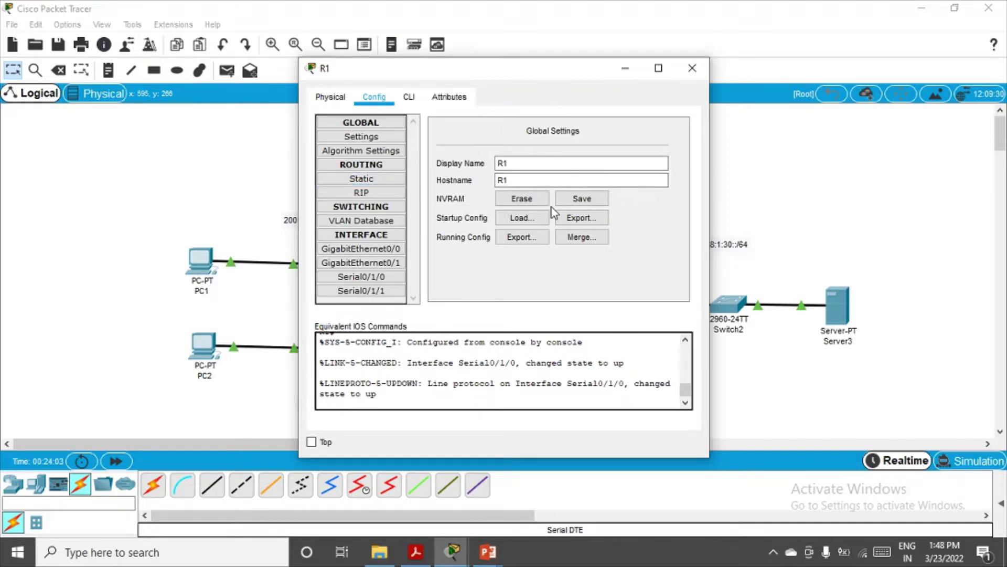
{"action": "left_click", "coordinate": [692, 68]}
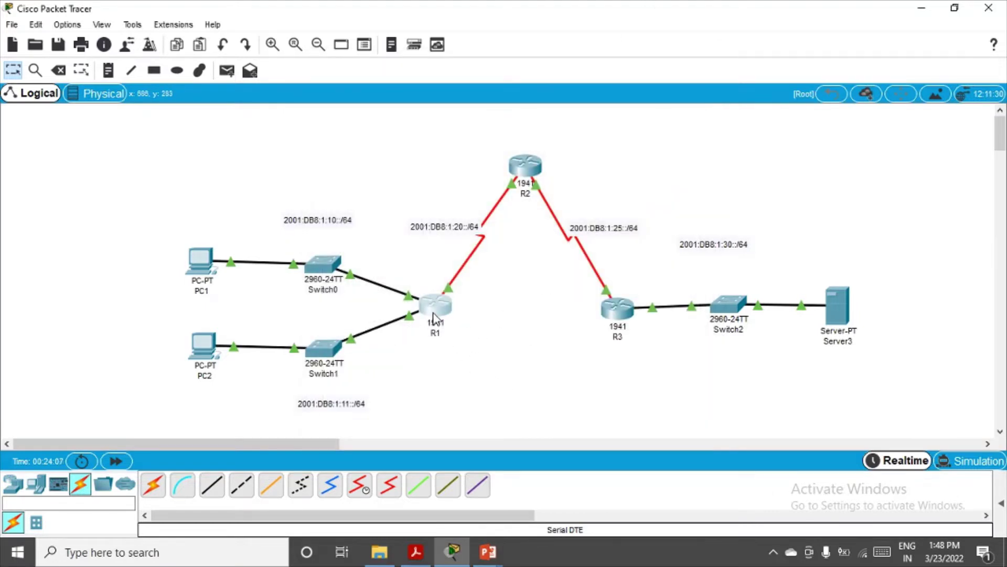
- Open router R1's command line and enter global configuration mode with conf t
{"action": "mouse_move", "coordinate": [434, 317]}
{"action": "left_click", "coordinate": [429, 305]}
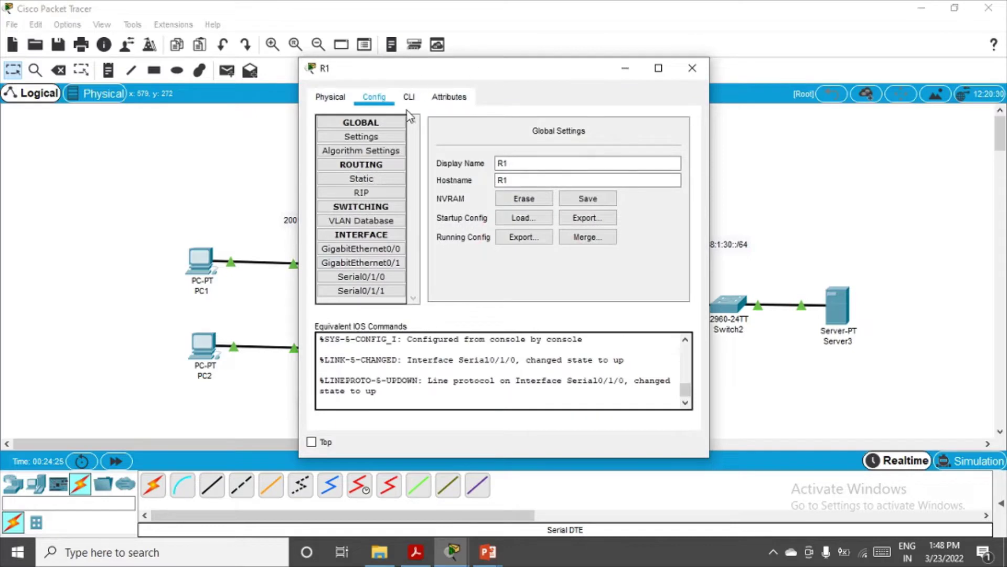
{"action": "left_click", "coordinate": [409, 97]}
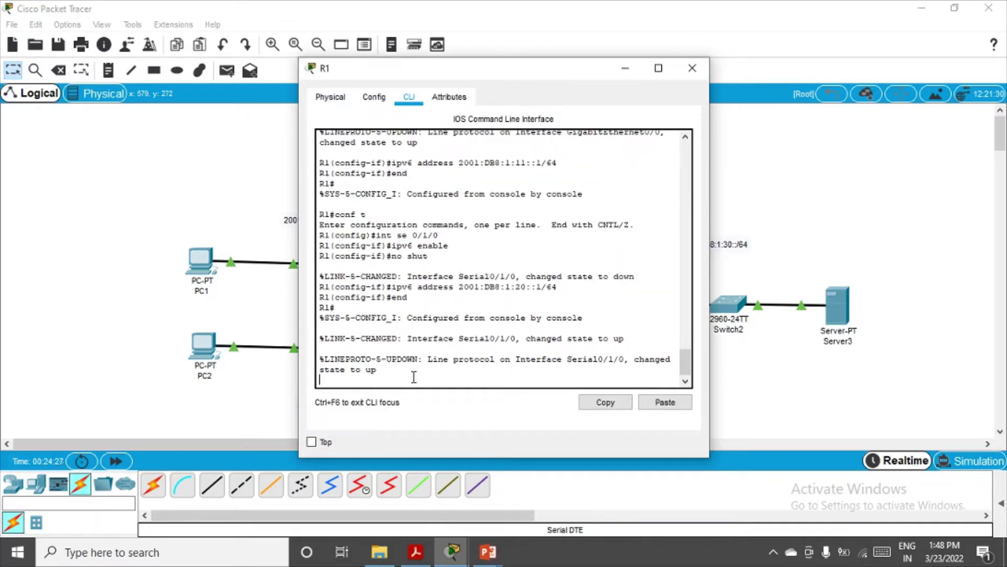
{"action": "key", "text": "Return"}
{"action": "key", "text": "Return"}
{"action": "type", "text": "co"}
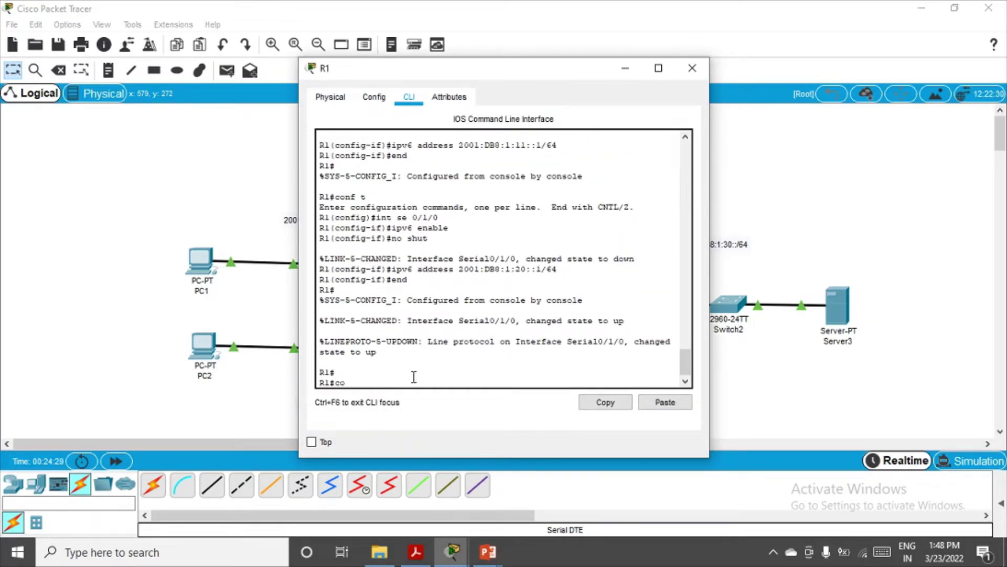
{"action": "type", "text": "nf t"}
{"action": "key", "text": "Return"}
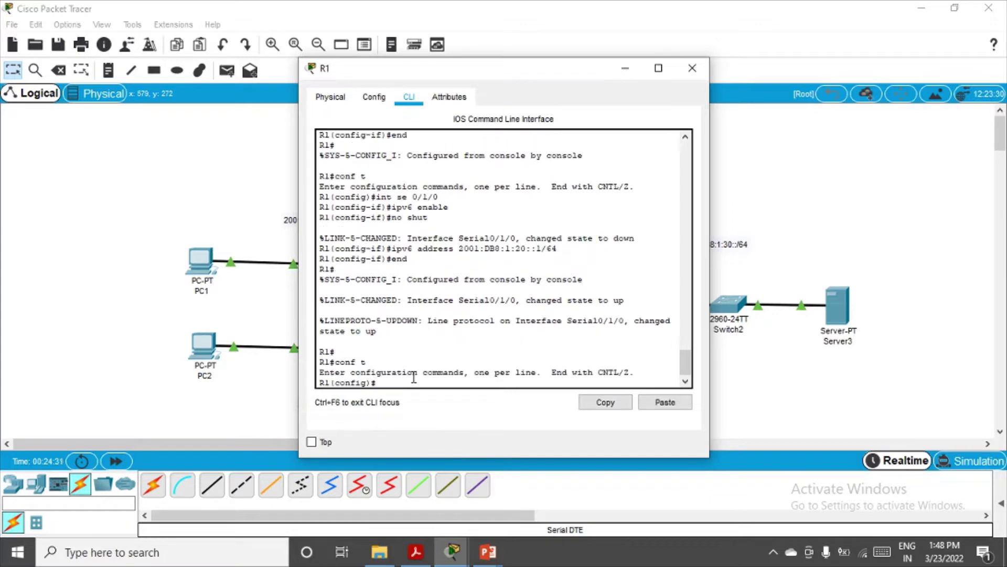
- Begin an ipv6 route command on R1 with the destination network 2001:DB8:1:25::/64
{"action": "type", "text": "ipv6 route"}
{"action": "left_click_drag", "start_coordinate": [579, 72], "coordinate": [328, 75]}
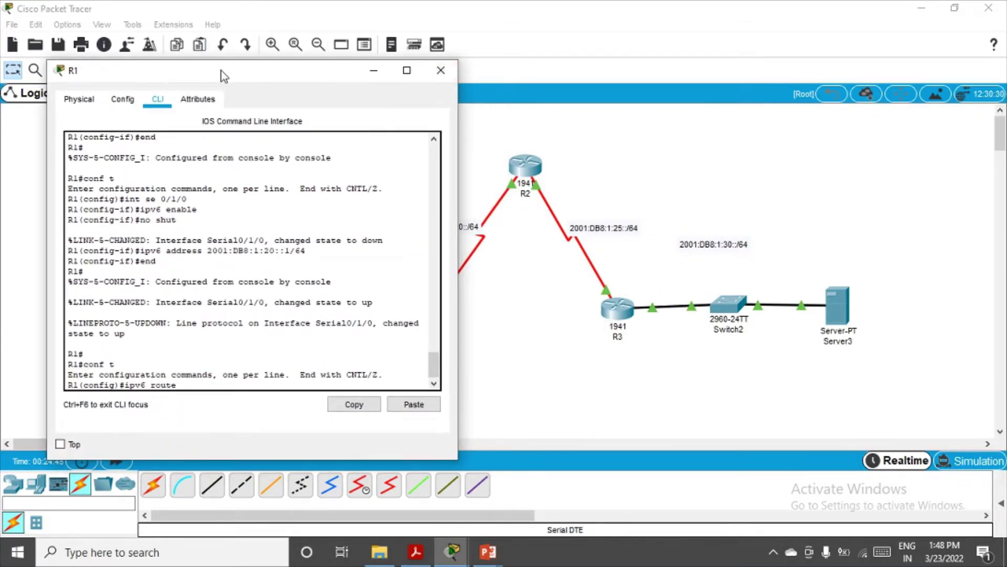
{"action": "left_click_drag", "start_coordinate": [221, 70], "coordinate": [507, 76]}
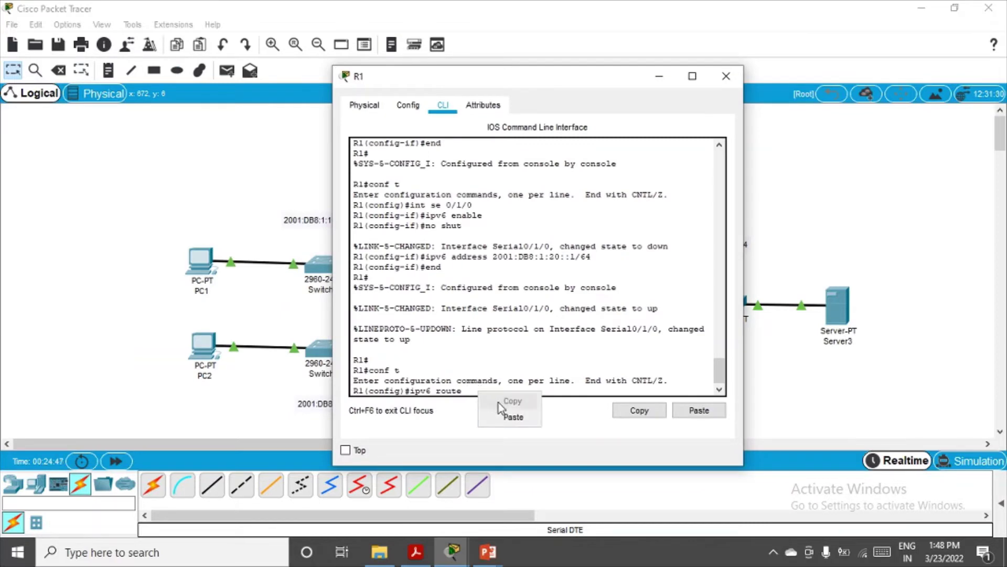
{"action": "type", "text": "2001:DB8:1:30::30"}
{"action": "key", "text": "BackSpace"}
{"action": "key", "text": "BackSpace"}
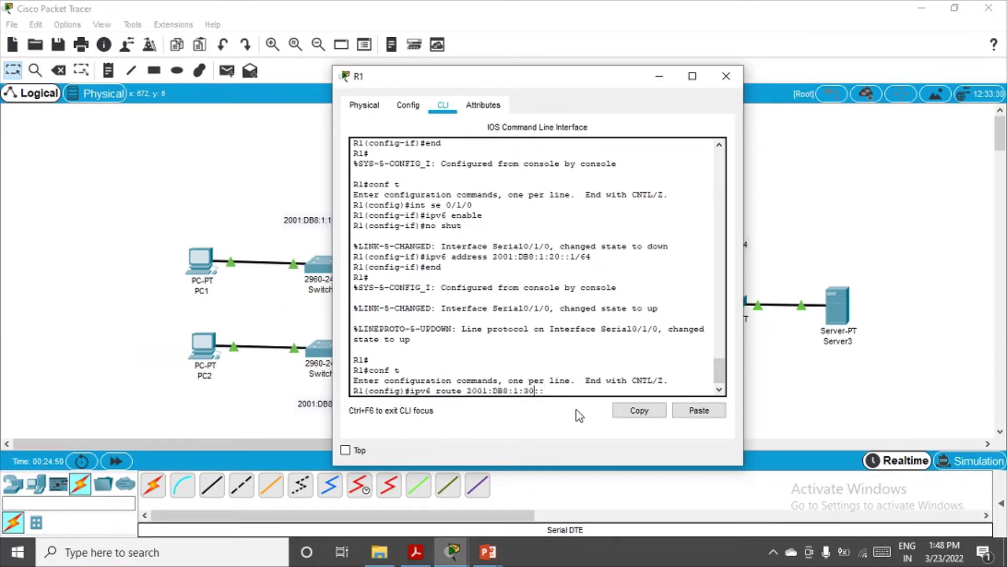
{"action": "key", "text": "BackSpace"}
{"action": "type", "text": "2"}
{"action": "type", "text": "6"}
{"action": "key", "text": "Right"}
{"action": "key", "text": "Right"}
{"action": "type", "text": "/64"}
- Complete R1's static route command with the next hop 2001:DB8:1:20::2 and run it
{"action": "left_click_drag", "start_coordinate": [602, 78], "coordinate": [330, 85]}
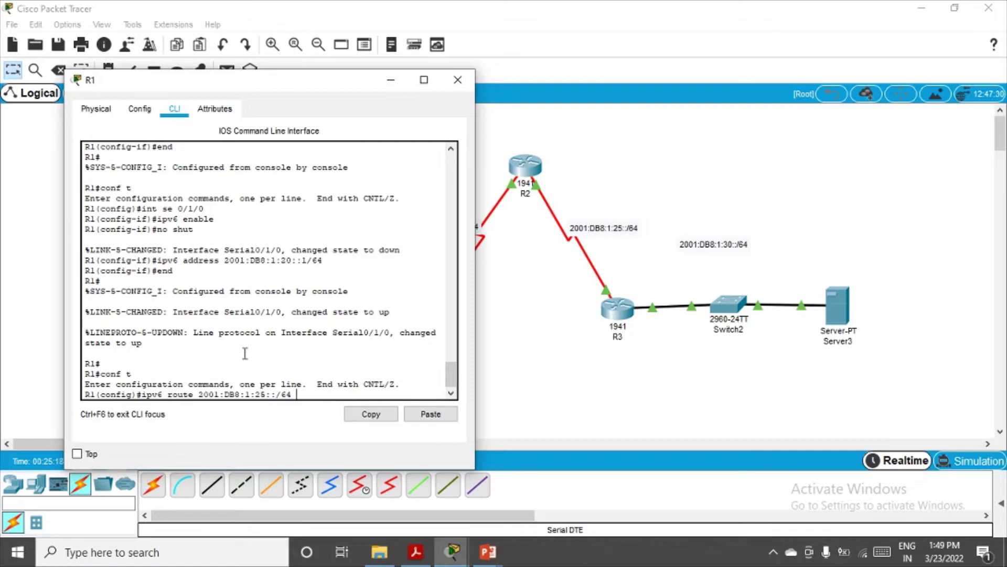
{"action": "left_click_drag", "start_coordinate": [330, 80], "coordinate": [236, 80]}
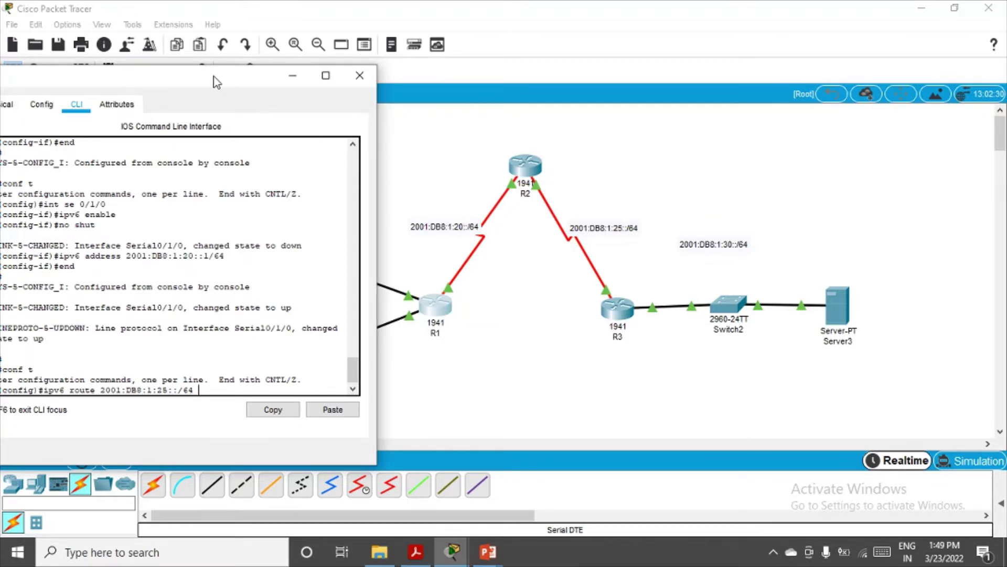
{"action": "left_click_drag", "start_coordinate": [213, 81], "coordinate": [589, 64]}
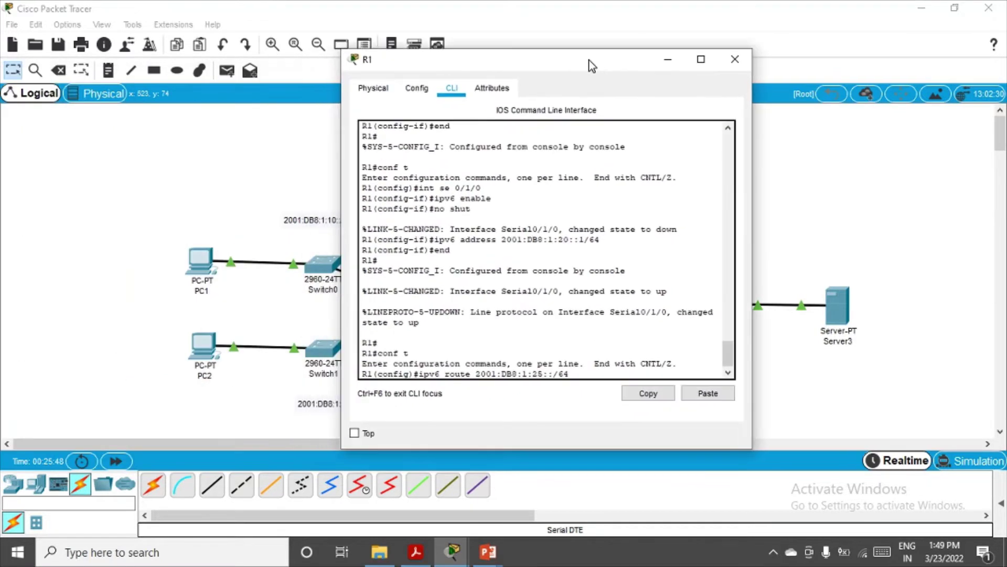
{"action": "right_click", "coordinate": [581, 377]}
{"action": "left_click", "coordinate": [597, 404]}
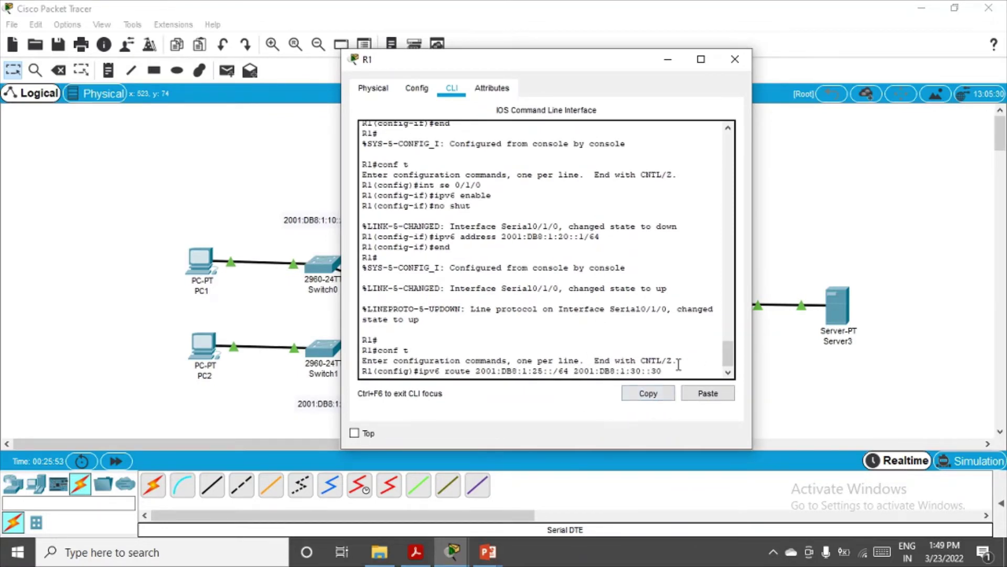
{"action": "key", "text": "BackSpace"}
{"action": "key", "text": "BackSpace"}
{"action": "key", "text": "Left"}
{"action": "key", "text": "Left"}
{"action": "key", "text": "Left"}
{"action": "key", "text": "Left"}
{"action": "key", "text": "BackSpace"}
{"action": "type", "text": "2"}
{"action": "key", "text": "Return"}
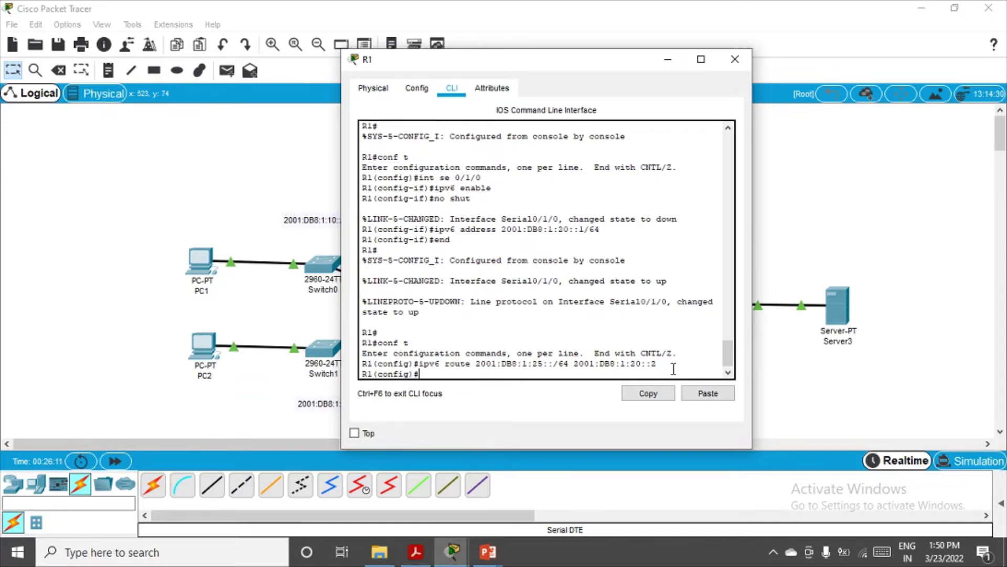
- Add a second static route on R1 to 2001:DB8:1:30::/64 via 2001:DB8:1:20::2 and close the router's window
{"action": "key", "text": "Up"}
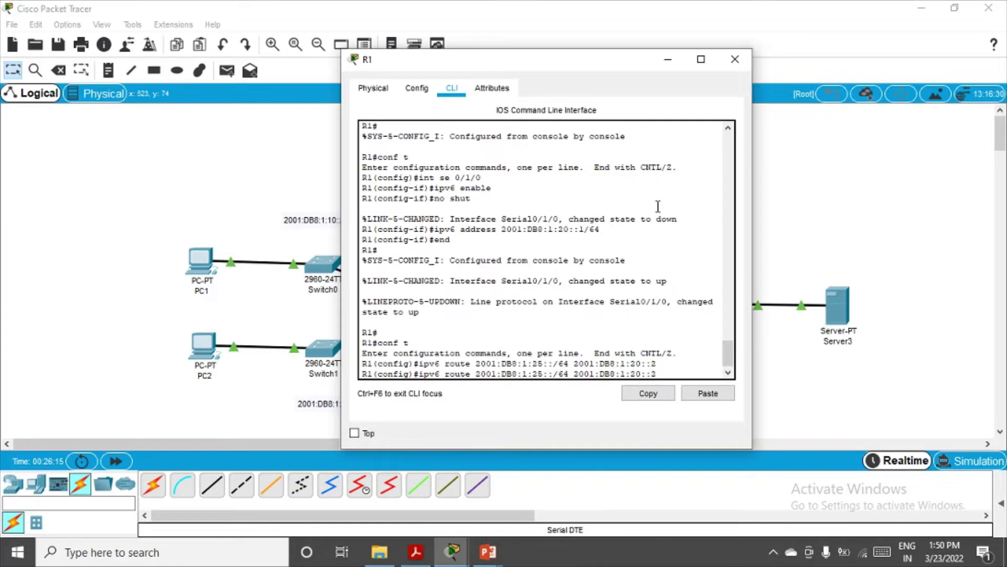
{"action": "left_click_drag", "start_coordinate": [605, 64], "coordinate": [685, 473]}
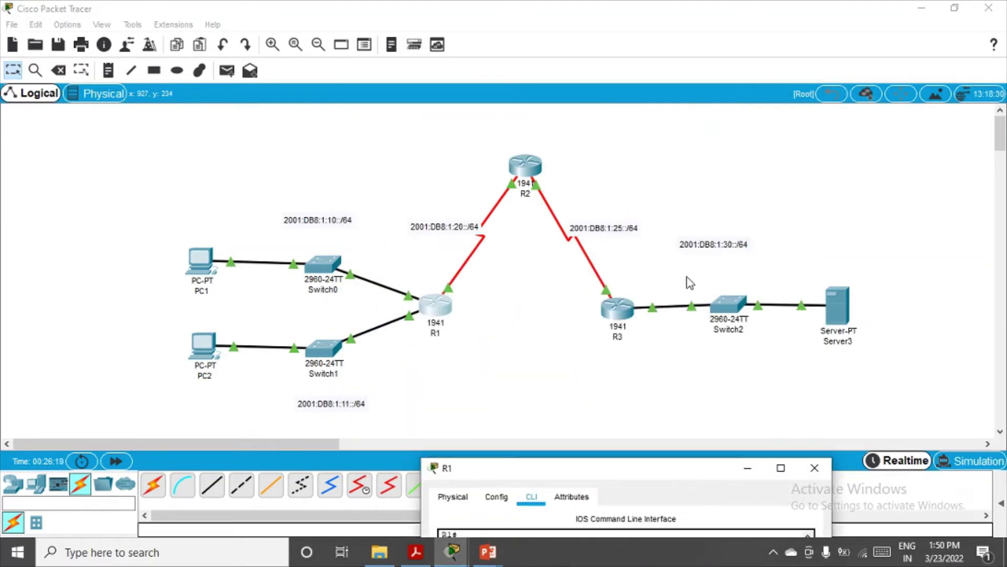
{"action": "left_click_drag", "start_coordinate": [679, 471], "coordinate": [631, 137]}
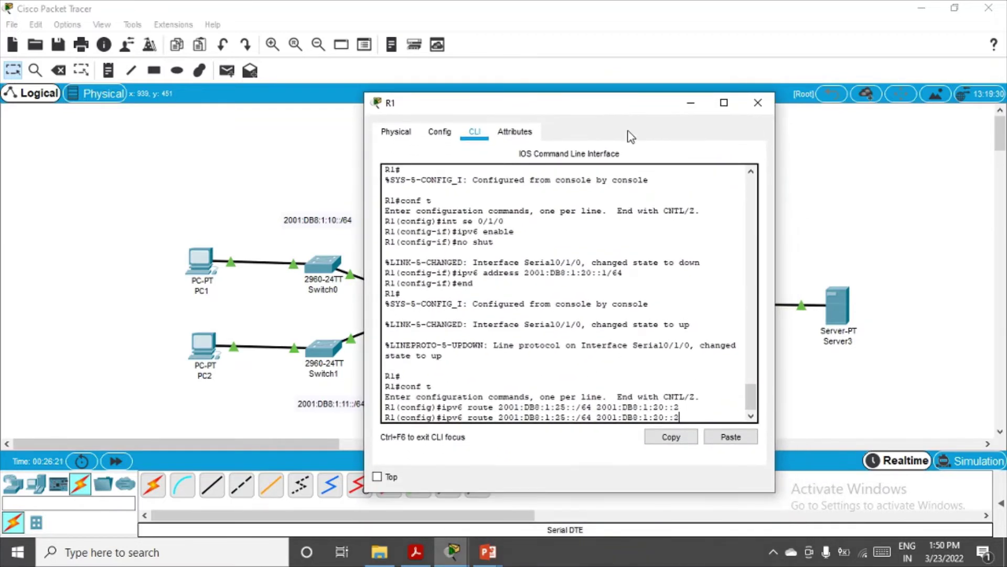
{"action": "key", "text": "Left"}
{"action": "key", "text": "Left"}
{"action": "key", "text": "Left"}
{"action": "key", "text": "Left"}
{"action": "key", "text": "Left"}
{"action": "key", "text": "Left"}
{"action": "key", "text": "BackSpace"}
{"action": "key", "text": "BackSpace"}
{"action": "type", "text": "30"}
{"action": "left_click", "coordinate": [682, 417]}
{"action": "key", "text": "Return"}
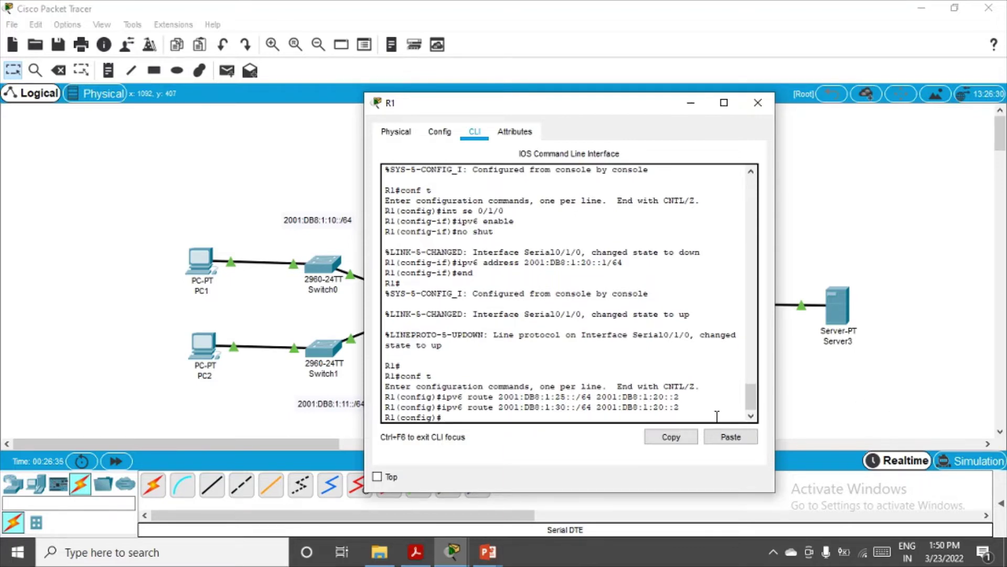
{"action": "left_click", "coordinate": [757, 102]}
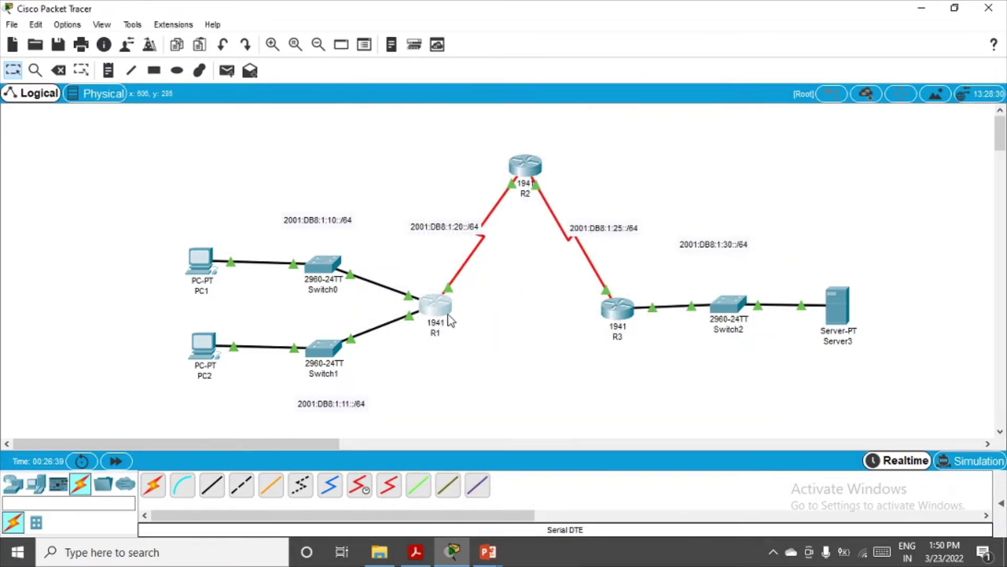
{"action": "mouse_move", "coordinate": [450, 320]}
{"action": "left_click", "coordinate": [533, 166]}
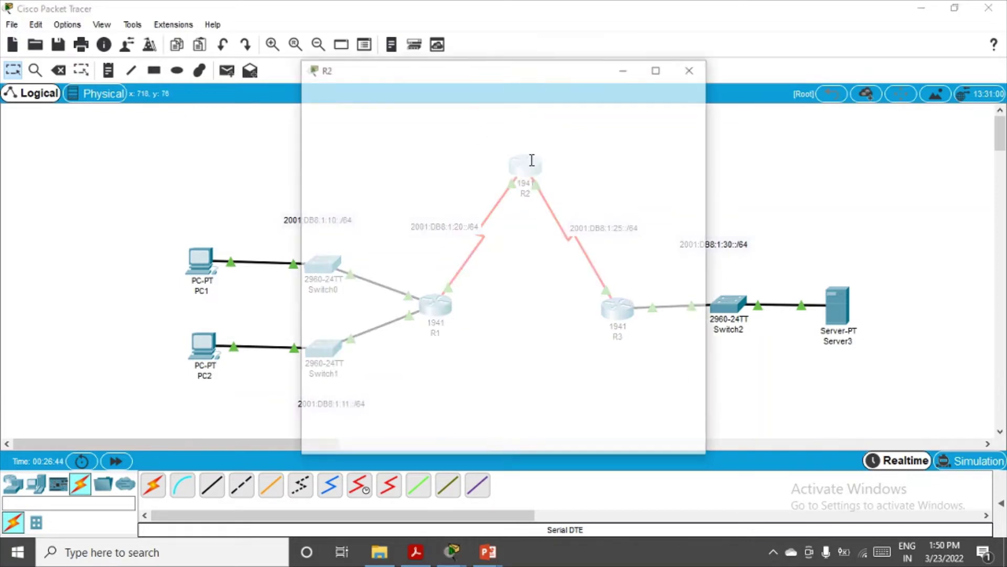
{"action": "left_click_drag", "start_coordinate": [580, 62], "coordinate": [582, 79]}
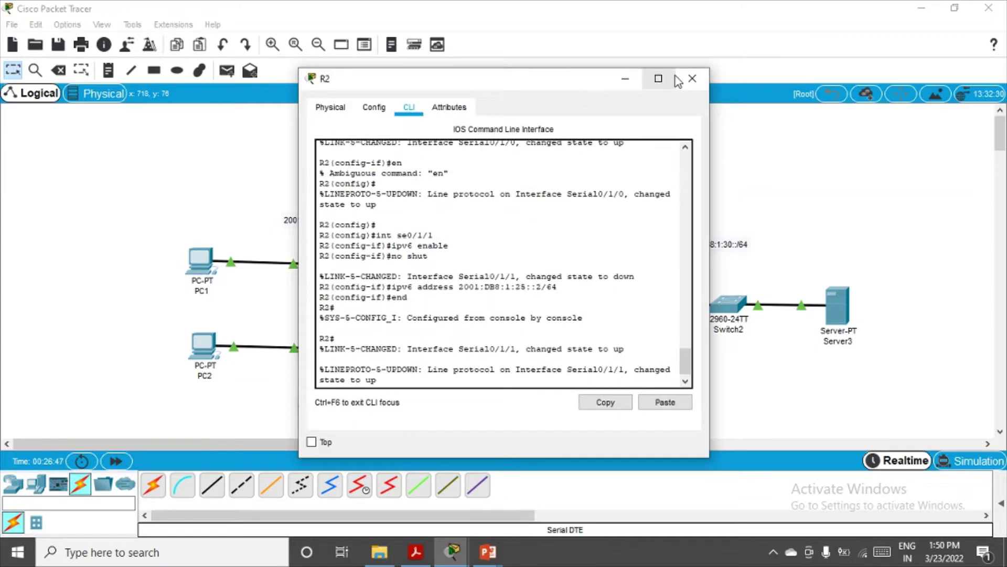
{"action": "left_click", "coordinate": [693, 78]}
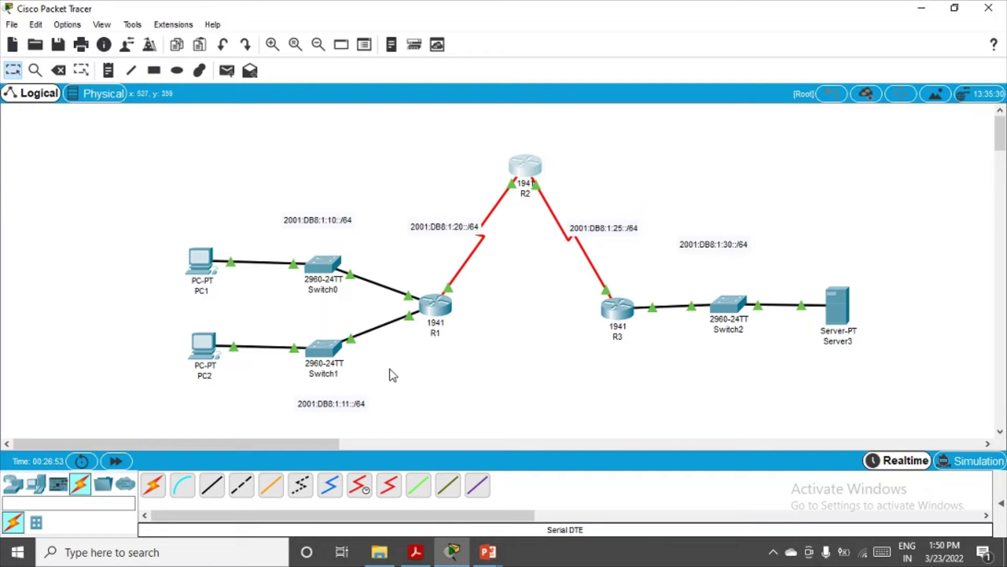
- Open router R2's command line and enter global configuration mode with conf t
{"action": "mouse_move", "coordinate": [737, 307]}
{"action": "left_click", "coordinate": [523, 168]}
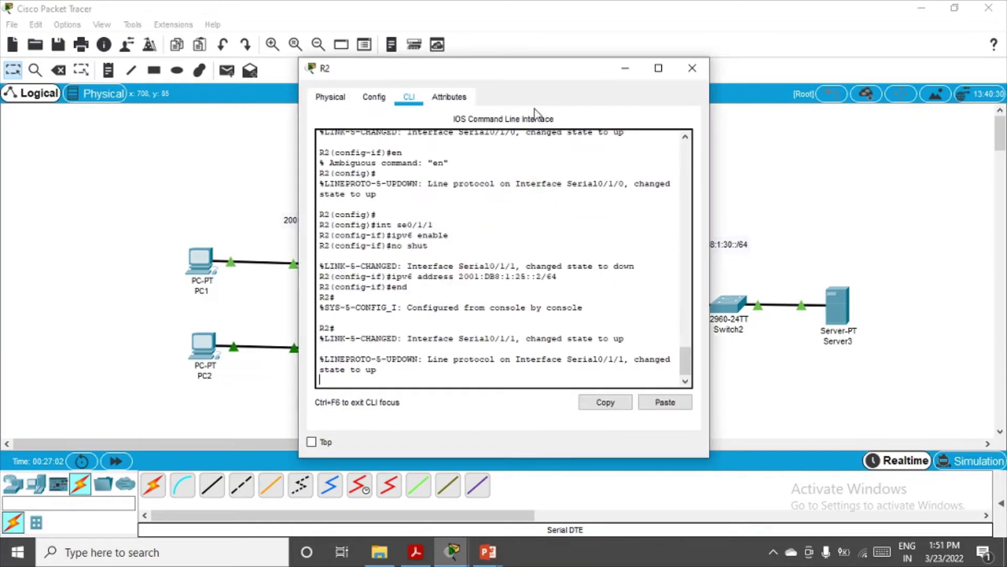
{"action": "left_click_drag", "start_coordinate": [534, 70], "coordinate": [613, 71]}
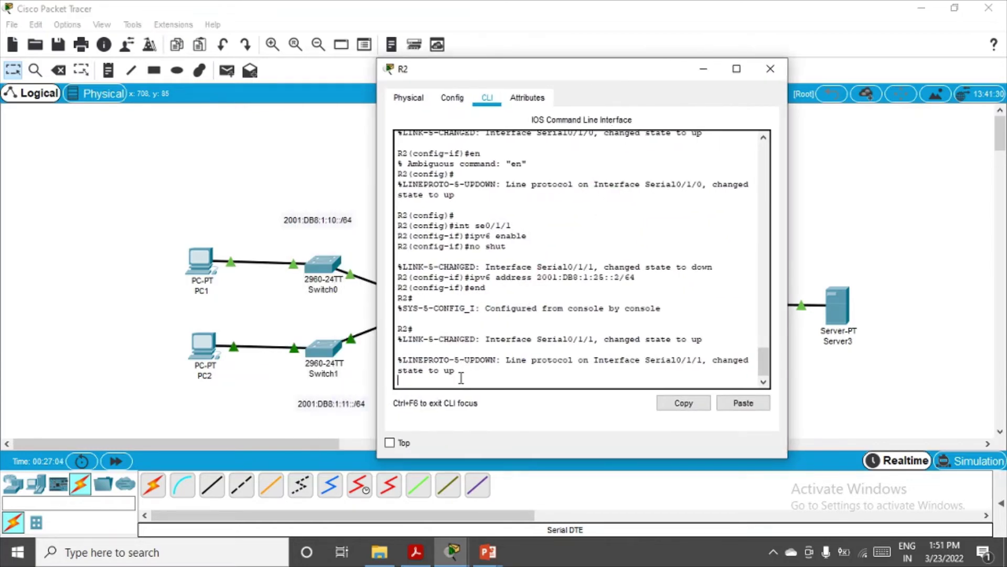
{"action": "key", "text": "Return"}
{"action": "key", "text": "Return"}
{"action": "type", "text": "c"}
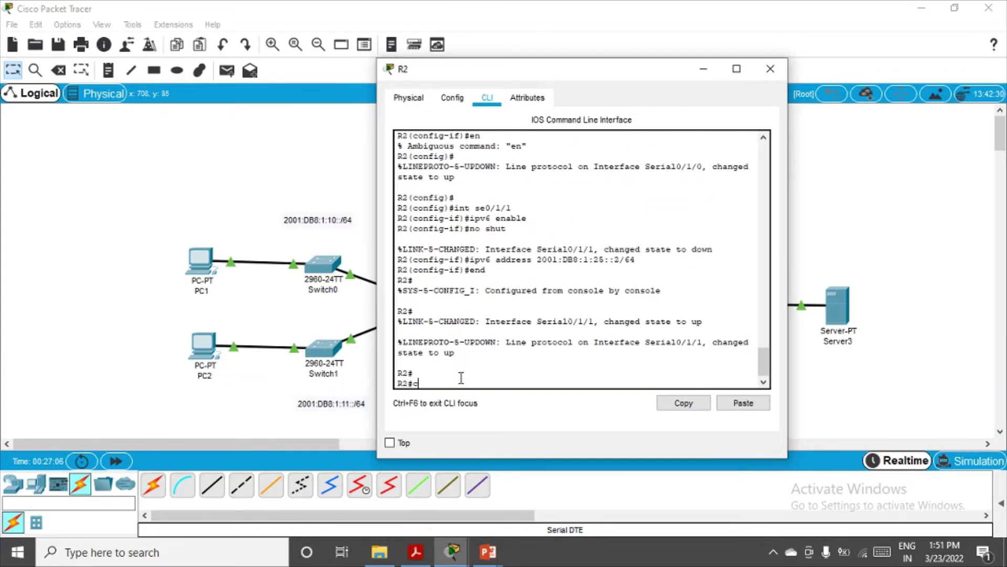
{"action": "type", "text": "onf t"}
{"action": "key", "text": "Return"}
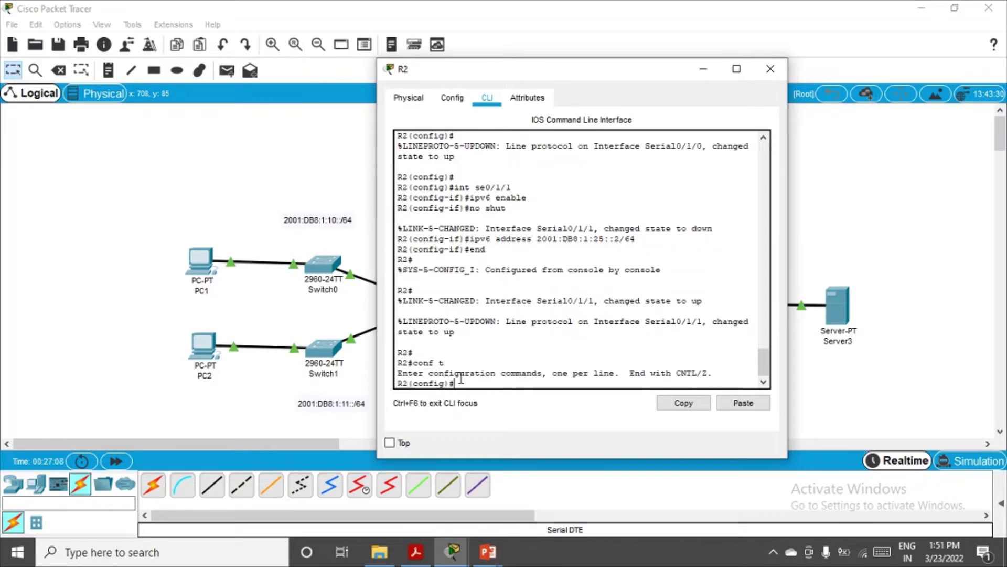
- Begin an ipv6 route command on R2 with the destination network 2001:DB8:1:10::/64
{"action": "type", "text": "ipv6 route"}
{"action": "right_click", "coordinate": [519, 385]}
{"action": "left_click", "coordinate": [546, 410]}
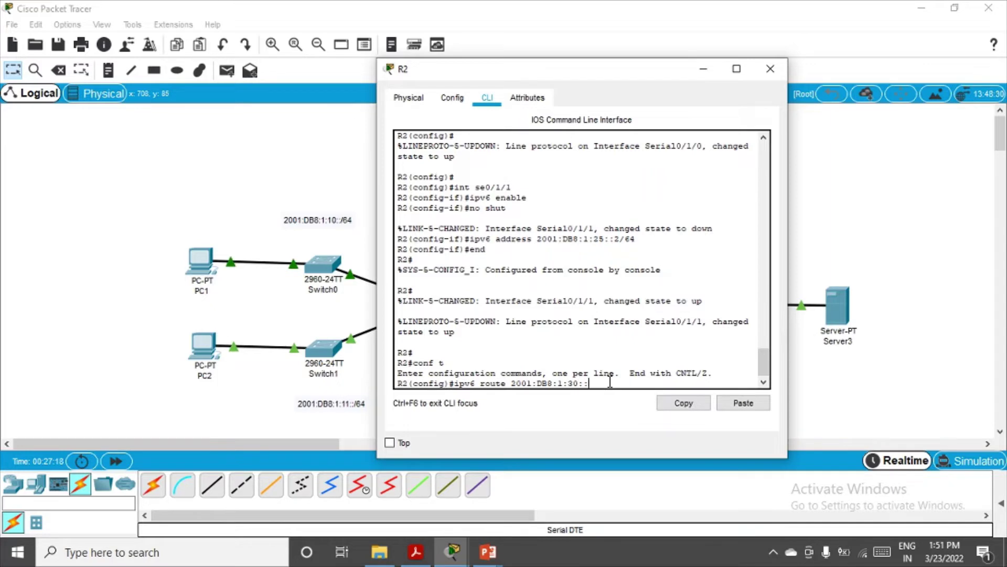
{"action": "key", "text": "Left"}
{"action": "key", "text": "Left"}
{"action": "key", "text": "Left"}
{"action": "key", "text": "BackSpace"}
{"action": "type", "text": "1"}
{"action": "key", "text": "Right"}
{"action": "type", "text": "/64"}
{"action": "left_click_drag", "start_coordinate": [571, 72], "coordinate": [724, 66]}
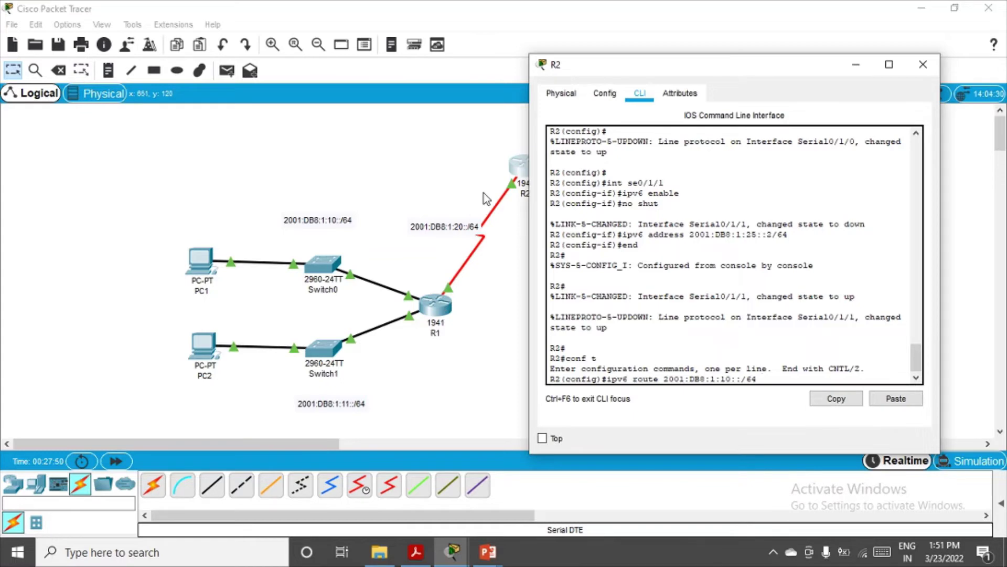
{"action": "left_click_drag", "start_coordinate": [786, 72], "coordinate": [564, 43]}
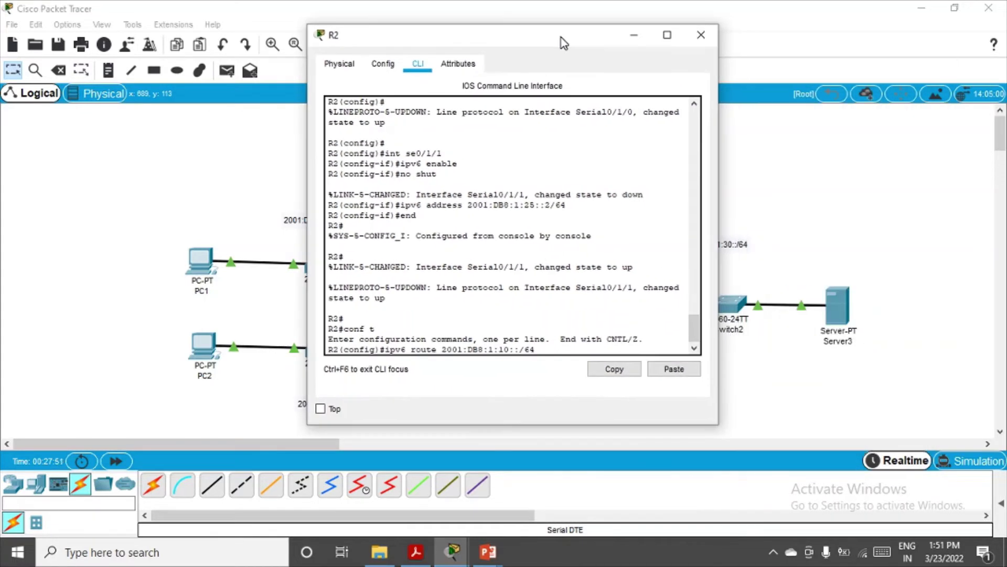
- Complete R2's static route command with the next hop 2001:DB8:1:20::1 and run it
{"action": "right_click", "coordinate": [552, 348]}
{"action": "left_click", "coordinate": [586, 373]}
{"action": "key", "text": "BackSpace"}
{"action": "key", "text": "BackSpace"}
{"action": "key", "text": "Left"}
{"action": "key", "text": "Left"}
{"action": "key", "text": "Left"}
{"action": "key", "text": "BackSpace"}
{"action": "type", "text": "2"}
{"action": "key", "text": "Right"}
{"action": "key", "text": "Right"}
{"action": "key", "text": "Right"}
{"action": "key", "text": "Right"}
{"action": "key", "text": "Return"}
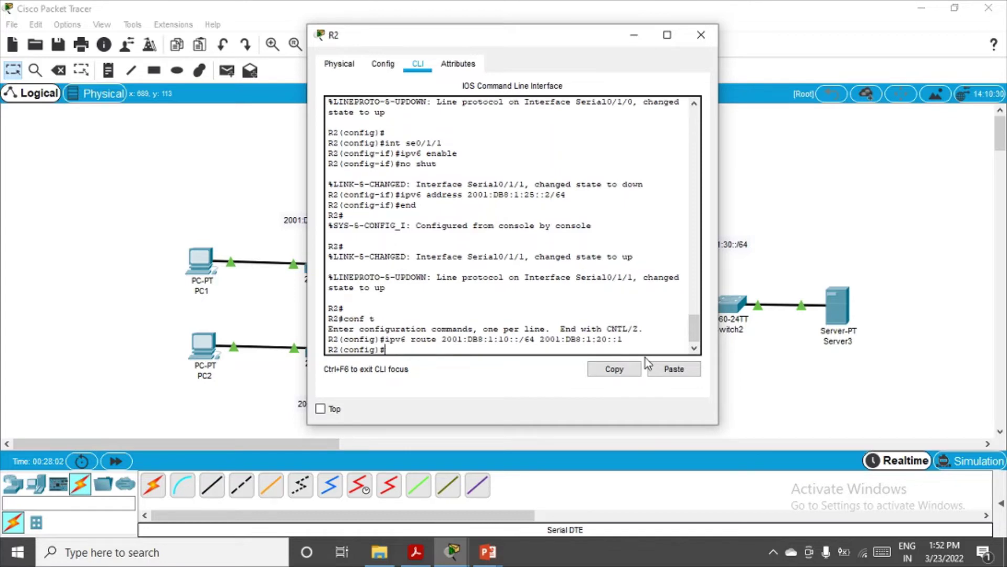
- Add a second static route on R2 to 2001:DB8:1:11::/64 via 2001:DB8:1:20::1, reusing the previous command
{"action": "key", "text": "Up"}
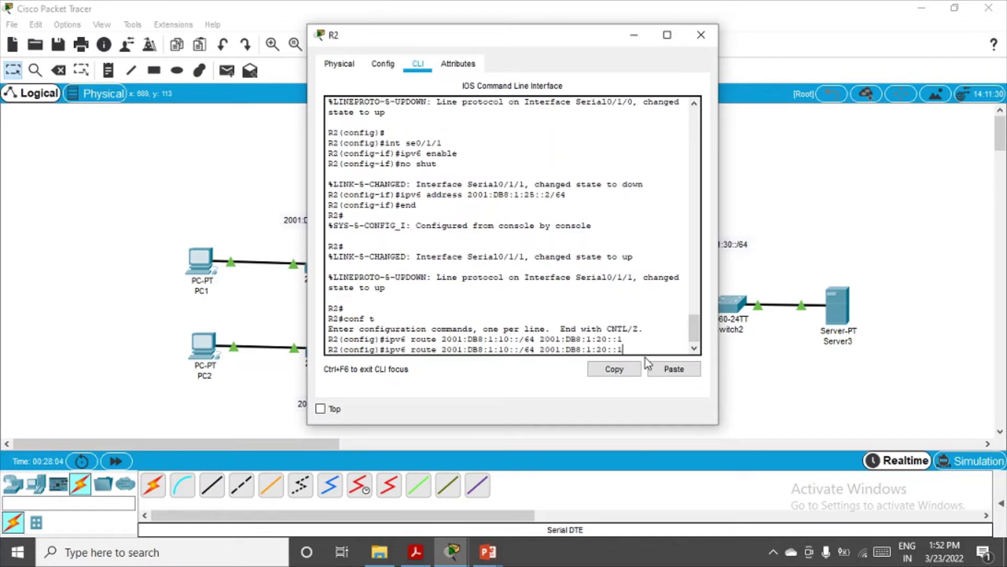
{"action": "key", "text": "Left"}
{"action": "key", "text": "Left"}
{"action": "key", "text": "Left"}
{"action": "key", "text": "Left"}
{"action": "key", "text": "Left"}
{"action": "key", "text": "Left"}
{"action": "key", "text": "Left"}
{"action": "key", "text": "Left"}
{"action": "key", "text": "Left"}
{"action": "key", "text": "Left"}
{"action": "key", "text": "Left"}
{"action": "key", "text": "Left"}
{"action": "key", "text": "Left"}
{"action": "key", "text": "Left"}
{"action": "key", "text": "Left"}
{"action": "key", "text": "Left"}
{"action": "key", "text": "Left"}
{"action": "key", "text": "Left"}
{"action": "key", "text": "Left"}
{"action": "key", "text": "Left"}
{"action": "key", "text": "BackSpace"}
{"action": "type", "text": "1"}
{"action": "key", "text": "Return"}
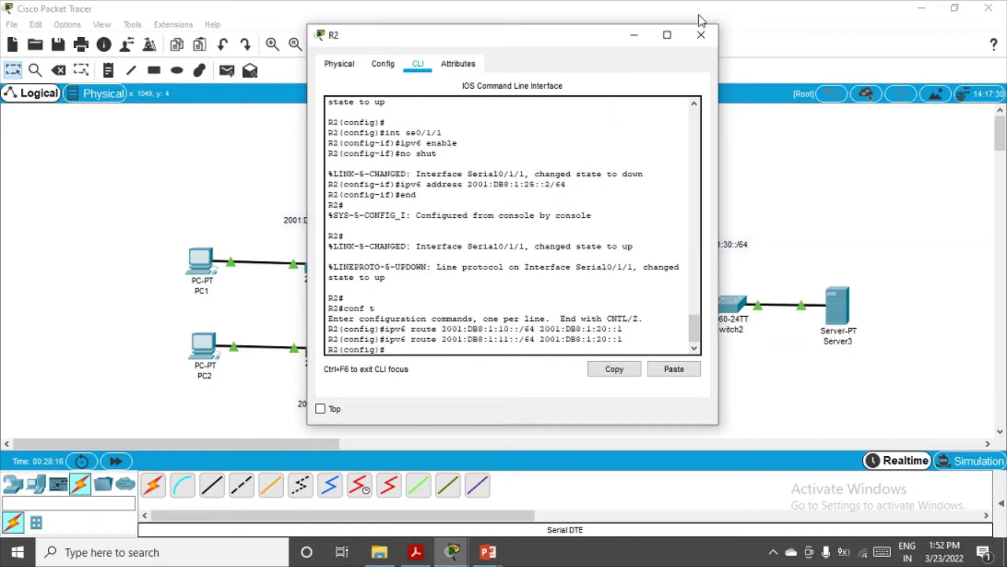
- Recall R2's last route command and change its destination network to 2001:DB8:1:30::/64
{"action": "left_click_drag", "start_coordinate": [556, 41], "coordinate": [500, 77]}
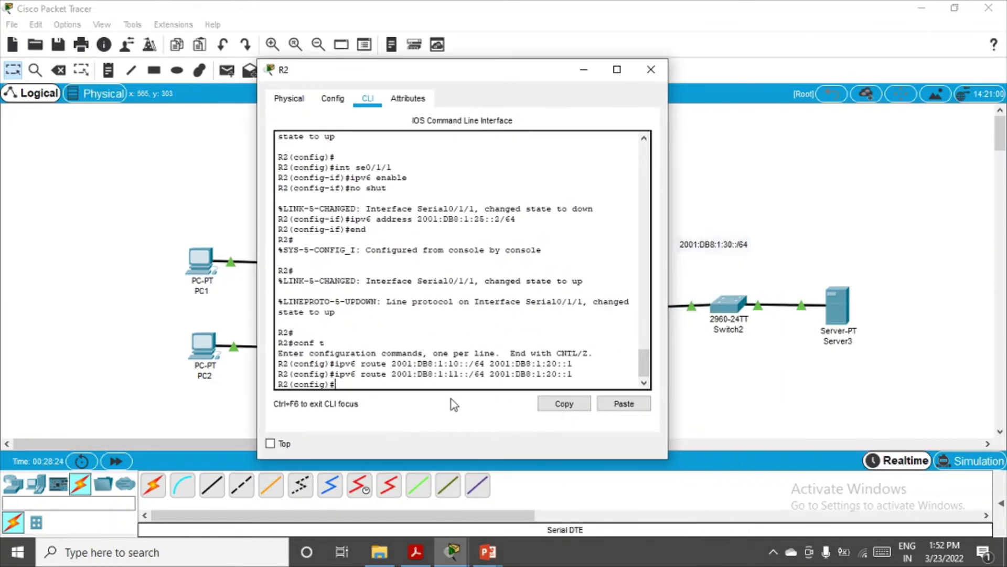
{"action": "key", "text": "Up"}
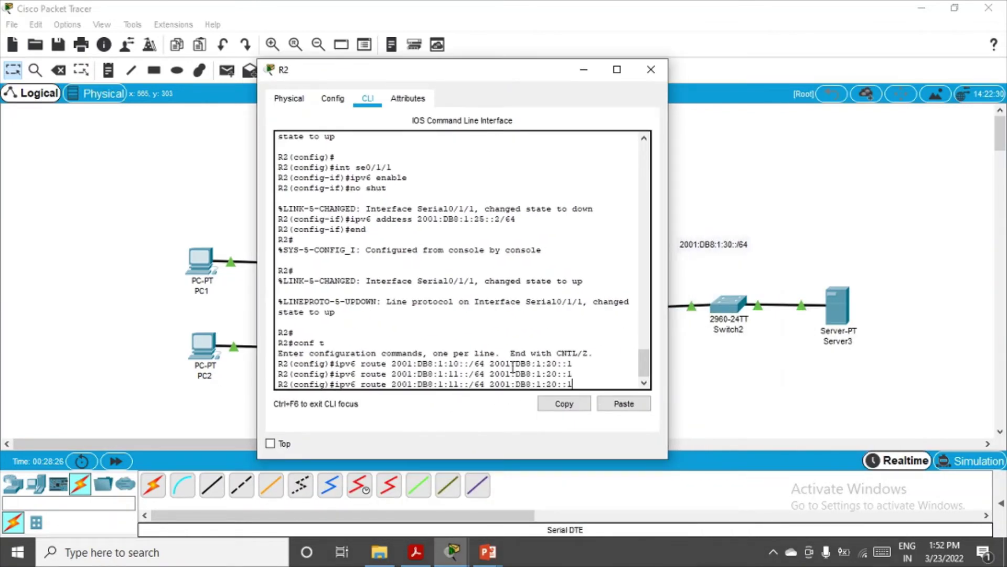
{"action": "key", "text": "Left"}
{"action": "key", "text": "Left"}
{"action": "key", "text": "Left"}
{"action": "key", "text": "Left"}
{"action": "key", "text": "Left"}
{"action": "key", "text": "Left"}
{"action": "key", "text": "Left"}
{"action": "key", "text": "Left"}
{"action": "key", "text": "Left"}
{"action": "key", "text": "Left"}
{"action": "key", "text": "Left"}
{"action": "key", "text": "Left"}
{"action": "key", "text": "Left"}
{"action": "key", "text": "Left"}
{"action": "key", "text": "Left"}
{"action": "key", "text": "Left"}
{"action": "key", "text": "Left"}
{"action": "key", "text": "Left"}
{"action": "key", "text": "Left"}
{"action": "key", "text": "Left"}
{"action": "key", "text": "BackSpace"}
{"action": "key", "text": "BackSpace"}
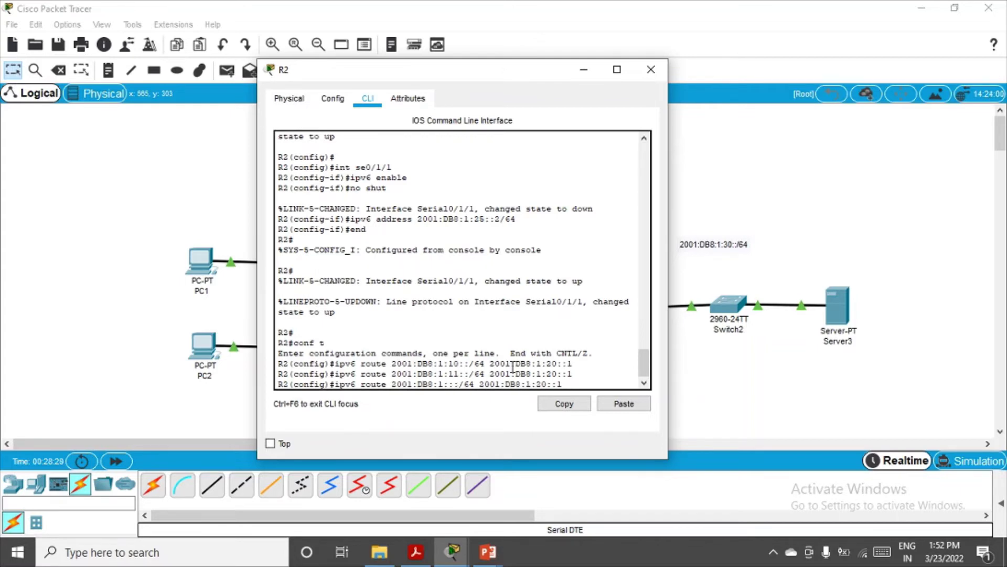
{"action": "type", "text": "30"}
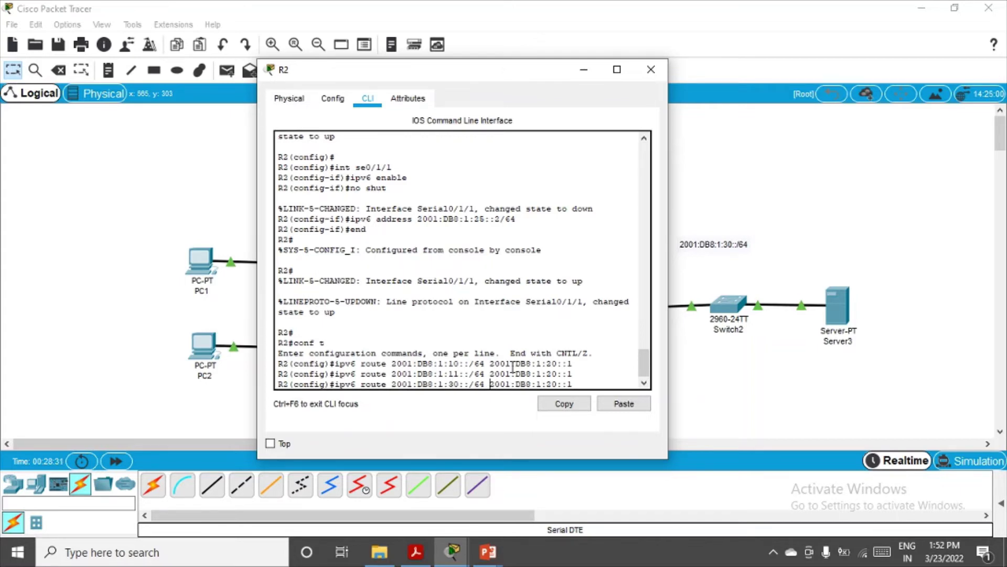
{"action": "key", "text": "Right"}
{"action": "key", "text": "Right"}
- Set the next hop of R2's third route to 2001:DB8:1:25::1, run the command and close the router's window
{"action": "left_click_drag", "start_coordinate": [528, 74], "coordinate": [386, 359]}
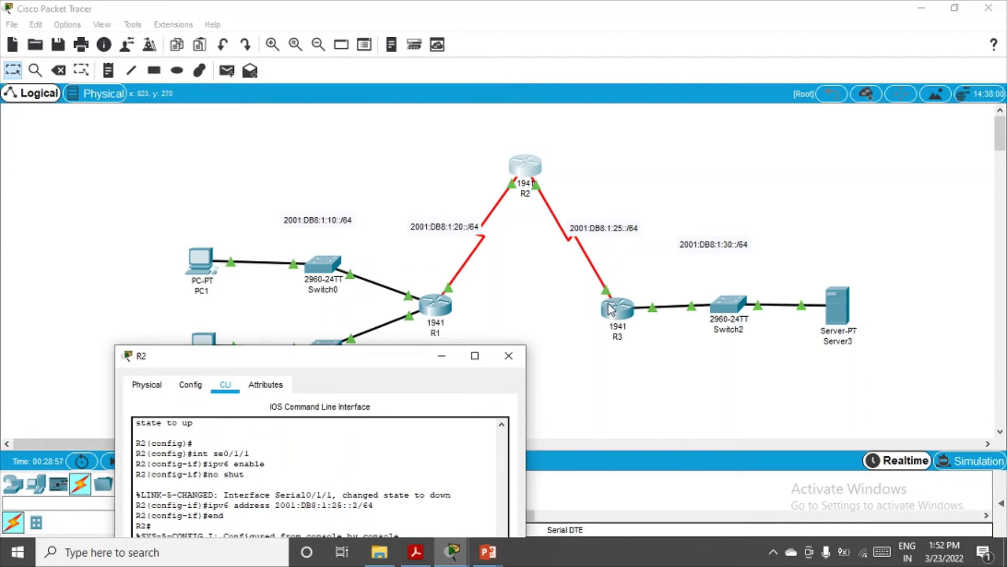
{"action": "left_click_drag", "start_coordinate": [367, 366], "coordinate": [551, 82]}
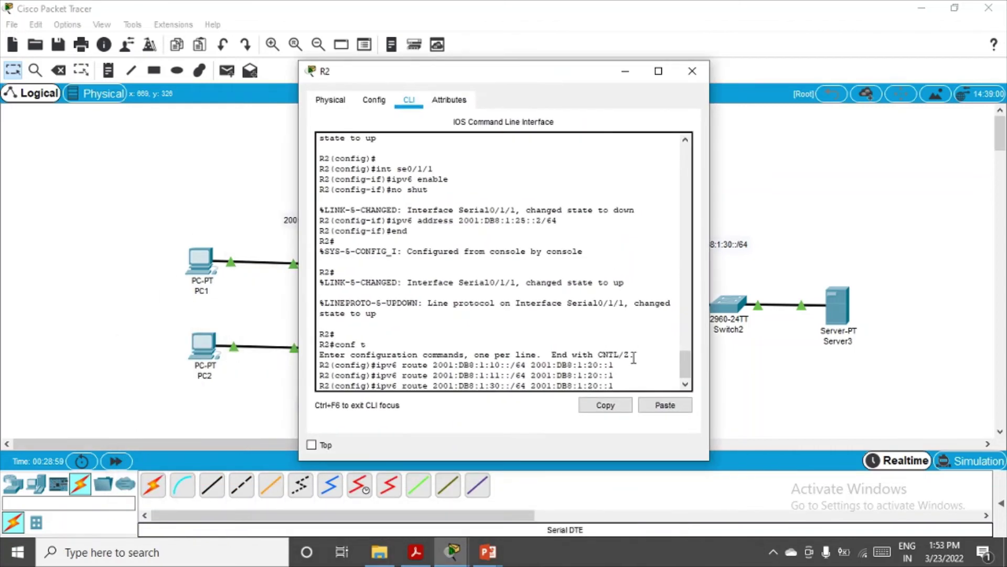
{"action": "left_click", "coordinate": [642, 383]}
{"action": "key", "text": "Left"}
{"action": "key", "text": "BackSpace"}
{"action": "type", "text": "5"}
{"action": "left_click", "coordinate": [640, 383]}
{"action": "key", "text": "Return"}
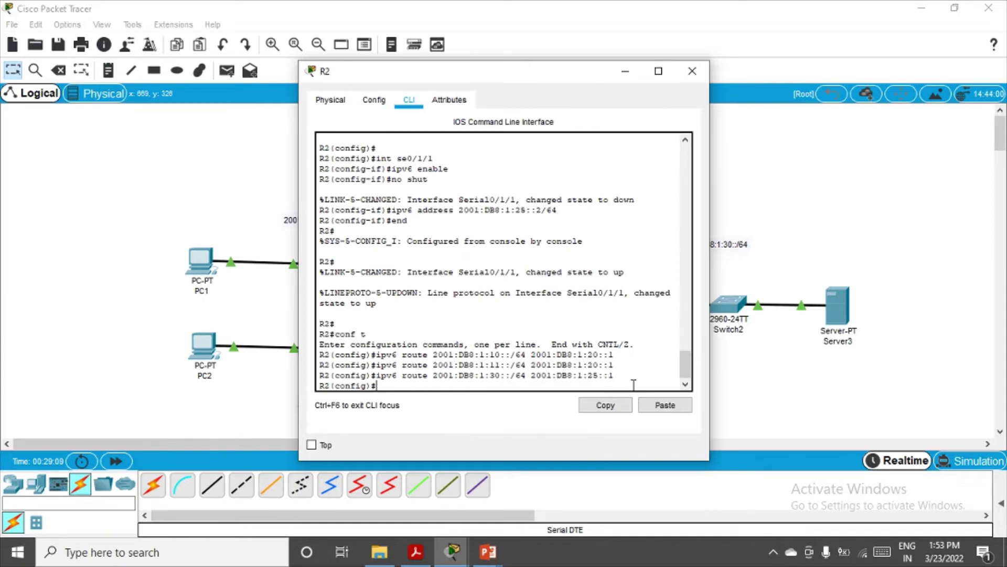
{"action": "left_click", "coordinate": [690, 65]}
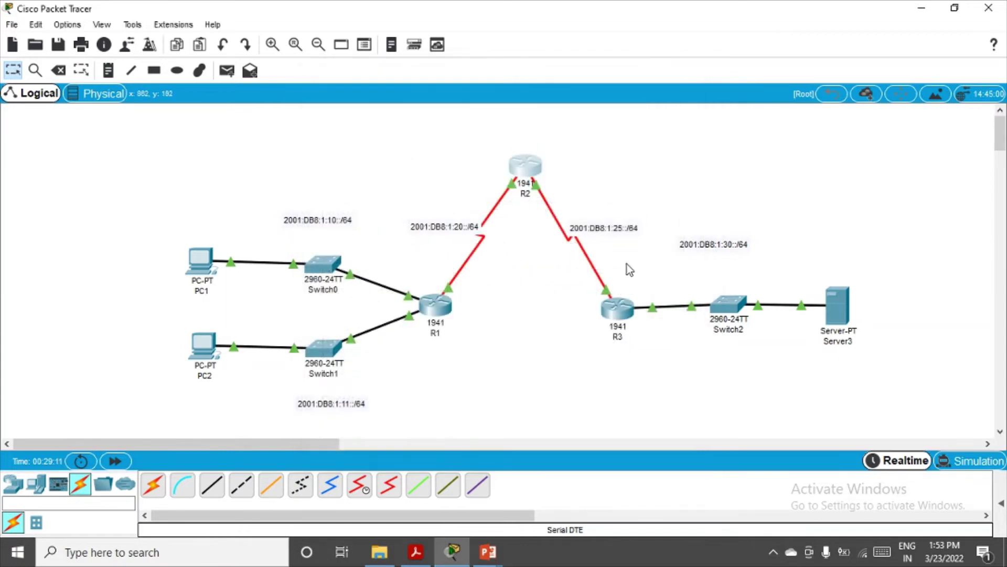
- Open router R3's command line and enter global configuration mode with conf t
{"action": "mouse_move", "coordinate": [619, 315]}
{"action": "left_click", "coordinate": [621, 307]}
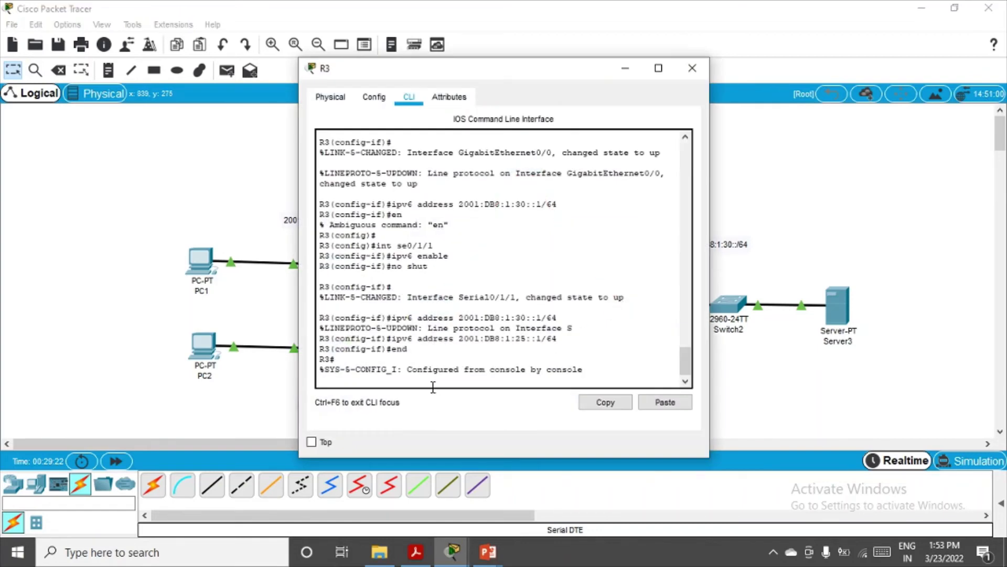
{"action": "type", "text": "conf t"}
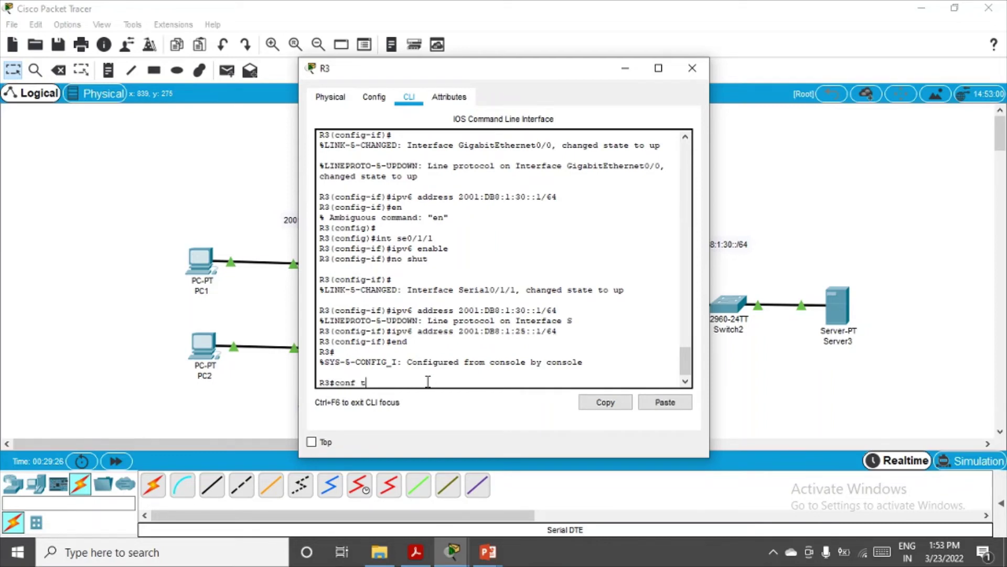
{"action": "key", "text": "Return"}
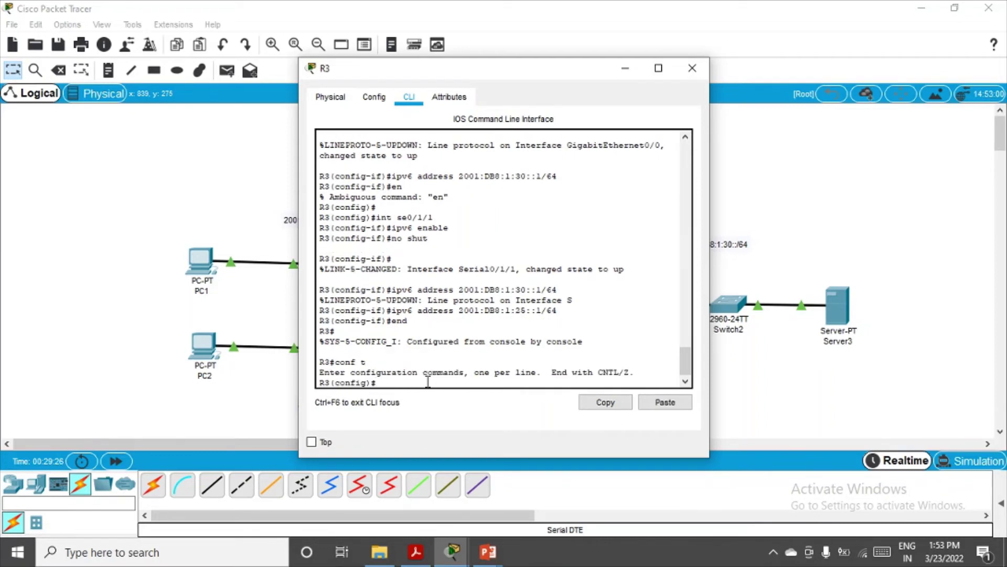
- Begin an ipv6 route command on R3 with the destination network 2001:DB8:1:20::/64
{"action": "type", "text": "ipv6 route"}
{"action": "right_click", "coordinate": [436, 382]}
{"action": "left_click", "coordinate": [461, 406]}
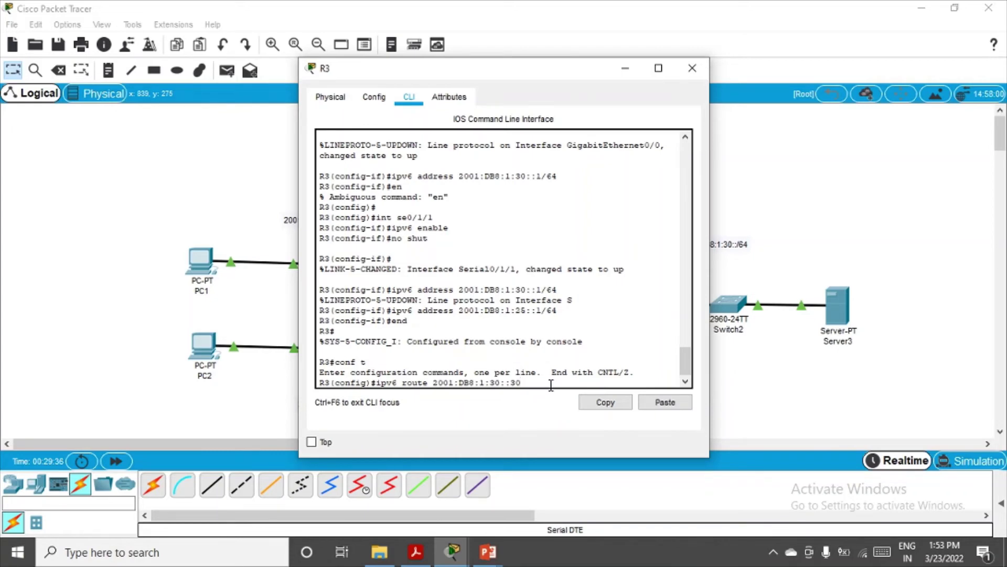
{"action": "key", "text": "Left"}
{"action": "key", "text": "Left"}
{"action": "key", "text": "Left"}
{"action": "key", "text": "Left"}
{"action": "key", "text": "Left"}
{"action": "key", "text": "BackSpace"}
{"action": "type", "text": "2"}
{"action": "key", "text": "Right"}
{"action": "key", "text": "Right"}
{"action": "key", "text": "Right"}
{"action": "key", "text": "Right"}
{"action": "key", "text": "Right"}
{"action": "key", "text": "BackSpace"}
{"action": "key", "text": "BackSpace"}
{"action": "type", "text": "/64"}
{"action": "left_click_drag", "start_coordinate": [567, 78], "coordinate": [590, 392]}
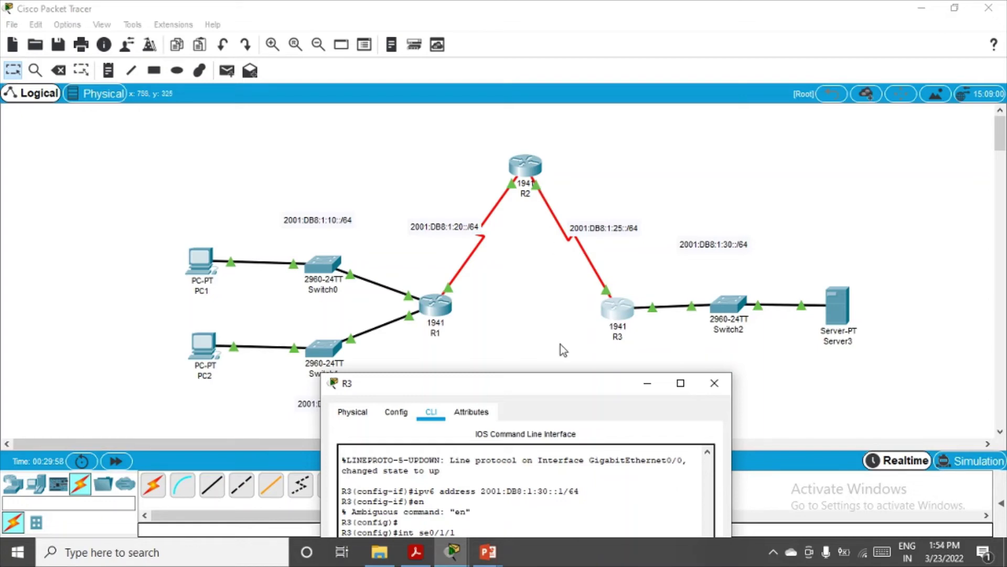
{"action": "left_click_drag", "start_coordinate": [560, 383], "coordinate": [565, 143]}
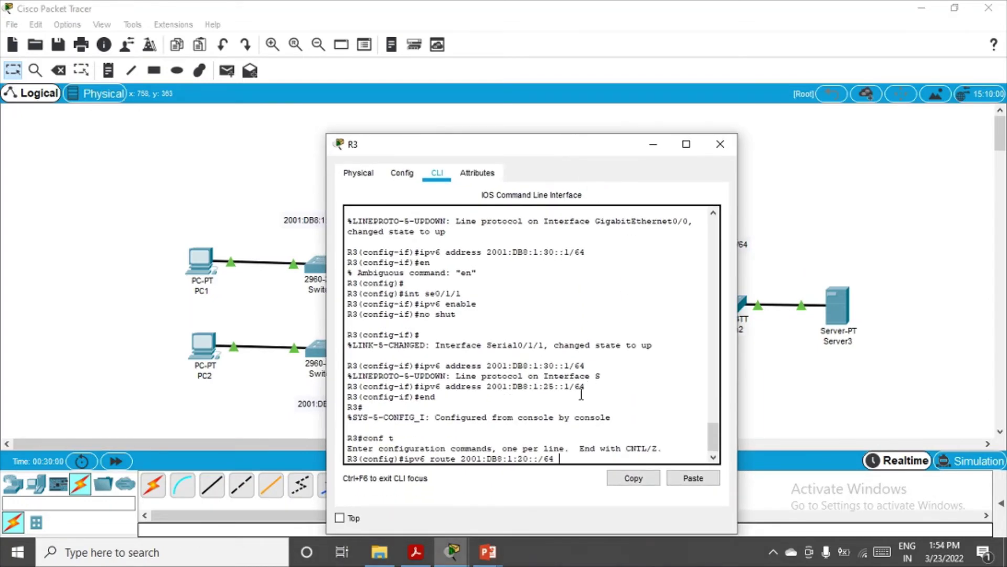
- Complete R3's static route command with the next hop 2001:DB8:1:25::2 and run it
{"action": "type", "text": "2001:DB8:1:30::30"}
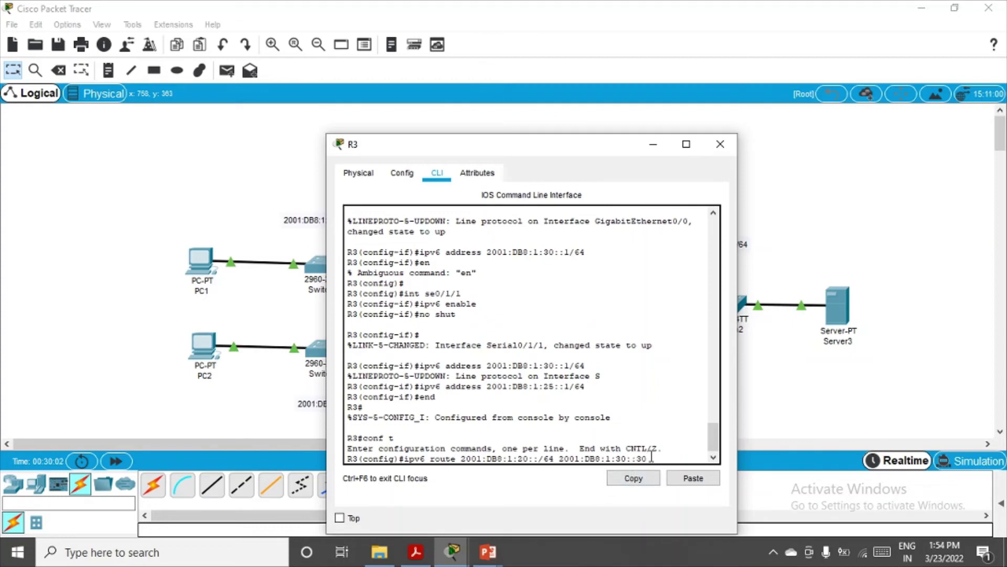
{"action": "key", "text": "BackSpace"}
{"action": "key", "text": "BackSpace"}
{"action": "key", "text": "BackSpace"}
{"action": "type", "text": ":2"}
{"action": "key", "text": "Left"}
{"action": "key", "text": "Left"}
{"action": "key", "text": "Left"}
{"action": "type", "text": "0"}
{"action": "key", "text": "BackSpace"}
{"action": "key", "text": "BackSpace"}
{"action": "key", "text": "BackSpace"}
{"action": "type", "text": "25"}
{"action": "key", "text": "Return"}
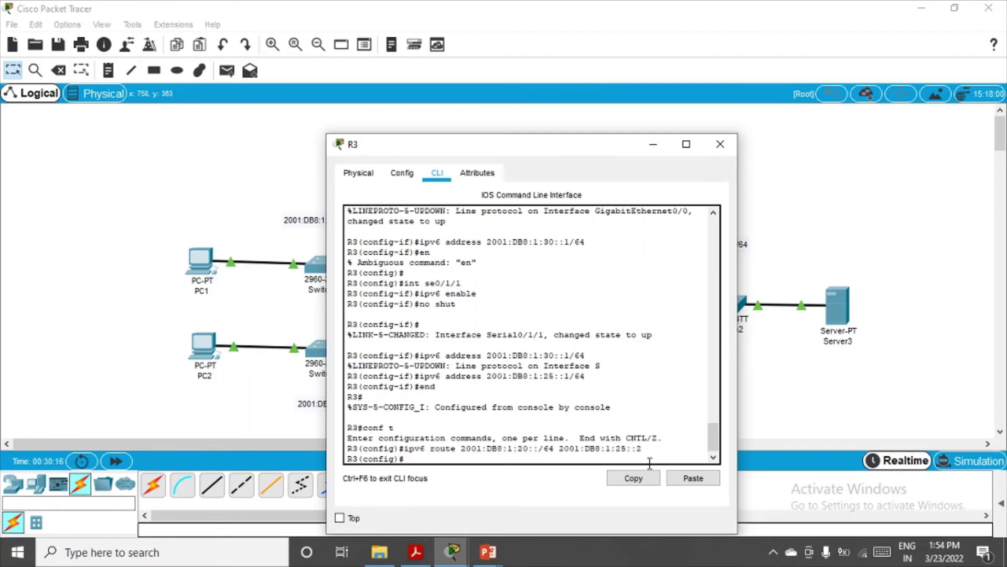
- Reuse R3's previous route command with the destination changed to 2001:DB8:1:10::/64, keeping next hop 2001:DB8:1:25::2, and run it
{"action": "key", "text": "Up"}
{"action": "key", "text": "Left"}
{"action": "key", "text": "Left"}
{"action": "key", "text": "Left"}
{"action": "key", "text": "Left"}
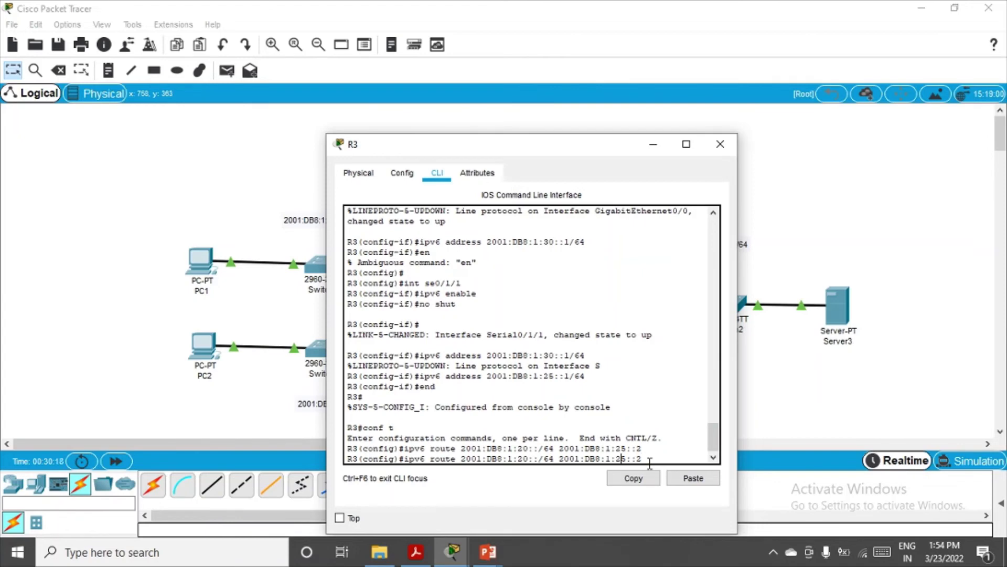
{"action": "key", "text": "Left"}
{"action": "key", "text": "Left"}
{"action": "key", "text": "Left"}
{"action": "key", "text": "Left"}
{"action": "key", "text": "Left"}
{"action": "key", "text": "Left"}
{"action": "key", "text": "Left"}
{"action": "key", "text": "Left"}
{"action": "key", "text": "Left"}
{"action": "key", "text": "Left"}
{"action": "key", "text": "Left"}
{"action": "key", "text": "Left"}
{"action": "key", "text": "Left"}
{"action": "key", "text": "Left"}
{"action": "key", "text": "Left"}
{"action": "key", "text": "BackSpace"}
{"action": "key", "text": "BackSpace"}
{"action": "type", "text": "10"}
{"action": "key", "text": "Right"}
{"action": "key", "text": "Right"}
{"action": "key", "text": "Right"}
{"action": "key", "text": "Right"}
{"action": "key", "text": "Right"}
{"action": "key", "text": "Right"}
{"action": "key", "text": "Right"}
{"action": "key", "text": "Right"}
{"action": "key", "text": "Right"}
{"action": "key", "text": "Right"}
{"action": "key", "text": "Right"}
{"action": "key", "text": "Right"}
{"action": "key", "text": "Right"}
{"action": "key", "text": "Right"}
{"action": "key", "text": "Right"}
{"action": "key", "text": "Right"}
{"action": "key", "text": "Right"}
{"action": "key", "text": "Return"}
- Add a static route on R3 to 2001:DB8:1:11::/64 via 2001:DB8:1:25::2 and close the router's window
{"action": "key", "text": "Up"}
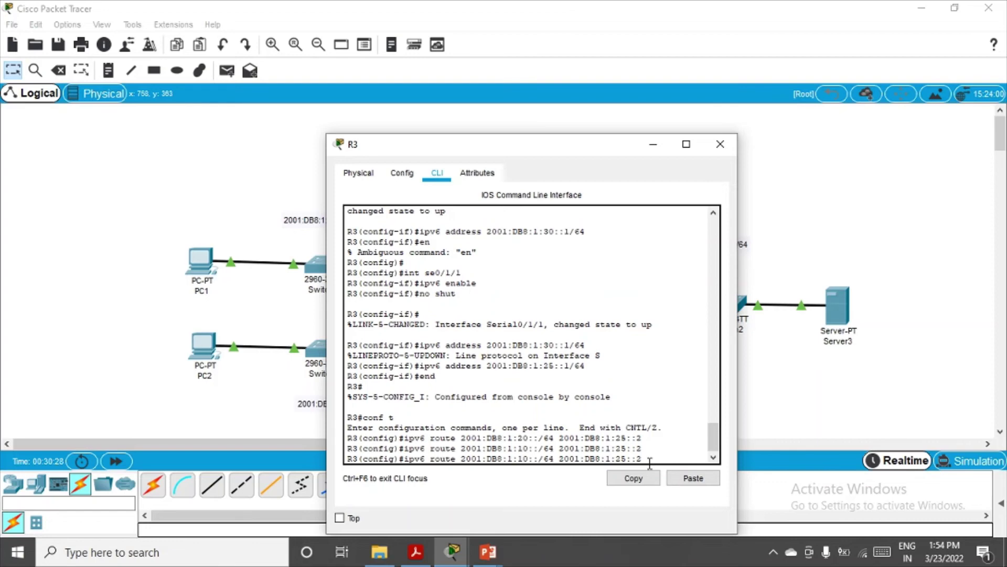
{"action": "key", "text": "Left"}
{"action": "key", "text": "Left"}
{"action": "key", "text": "Left"}
{"action": "key", "text": "Left"}
{"action": "key", "text": "Left"}
{"action": "key", "text": "Left"}
{"action": "key", "text": "Left"}
{"action": "key", "text": "Left"}
{"action": "key", "text": "Left"}
{"action": "key", "text": "Left"}
{"action": "key", "text": "Left"}
{"action": "key", "text": "Left"}
{"action": "key", "text": "Left"}
{"action": "key", "text": "Left"}
{"action": "key", "text": "Left"}
{"action": "key", "text": "BackSpace"}
{"action": "type", "text": "1"}
{"action": "key", "text": "Return"}
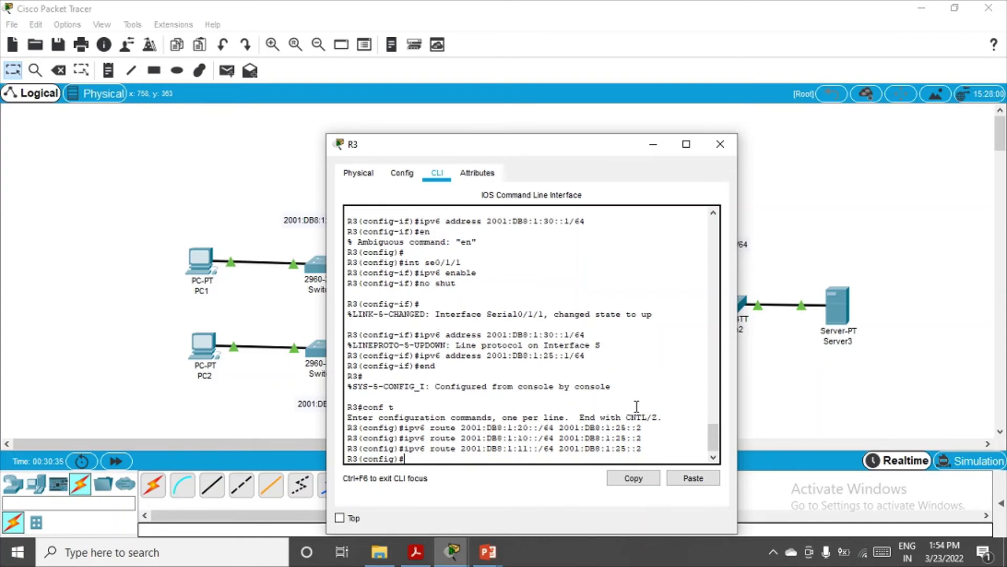
{"action": "left_click", "coordinate": [721, 144]}
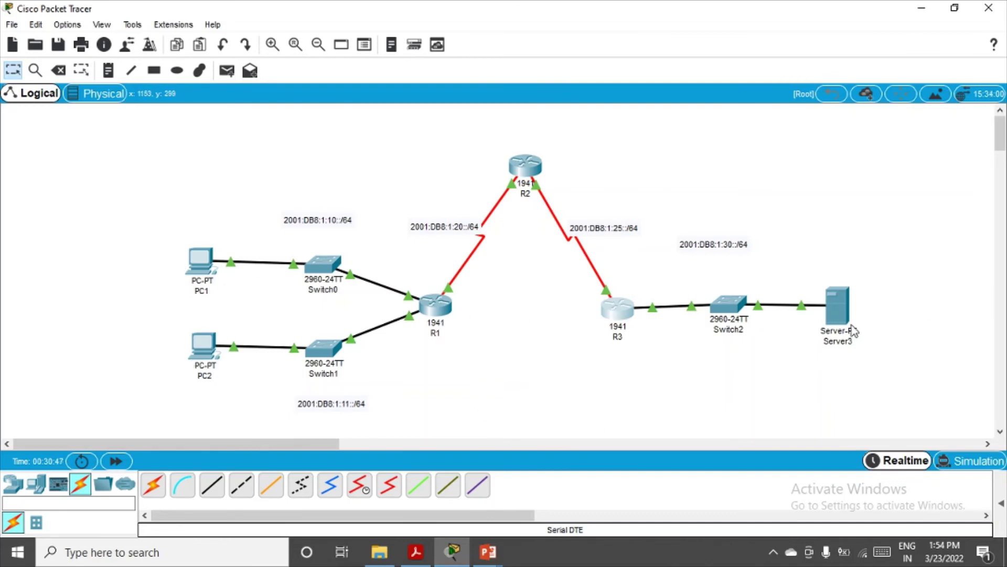
- Test access from PC1 by loading 2001:DB8:1:30::30 in its web browser, and close PC1's window
{"action": "mouse_move", "coordinate": [851, 317]}
{"action": "left_click", "coordinate": [200, 274]}
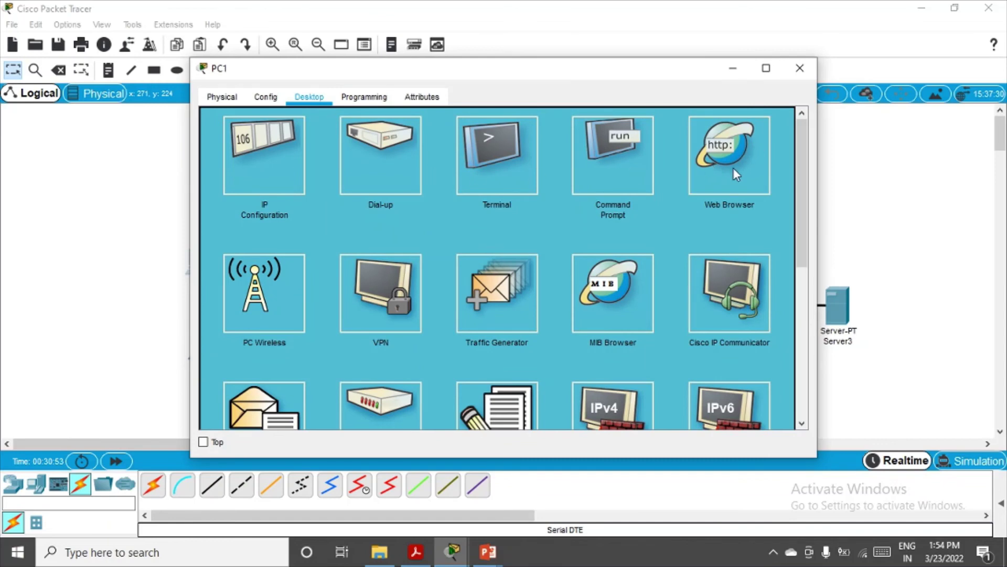
{"action": "left_click", "coordinate": [732, 168]}
{"action": "left_click", "coordinate": [440, 139]}
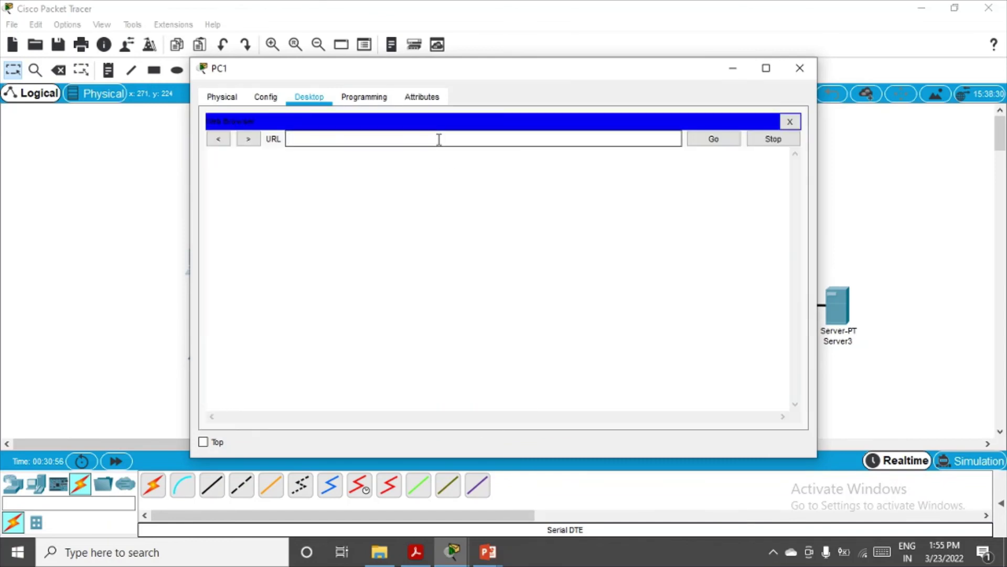
{"action": "type", "text": "2001:DB8:1:30::30"}
{"action": "key", "text": "Return"}
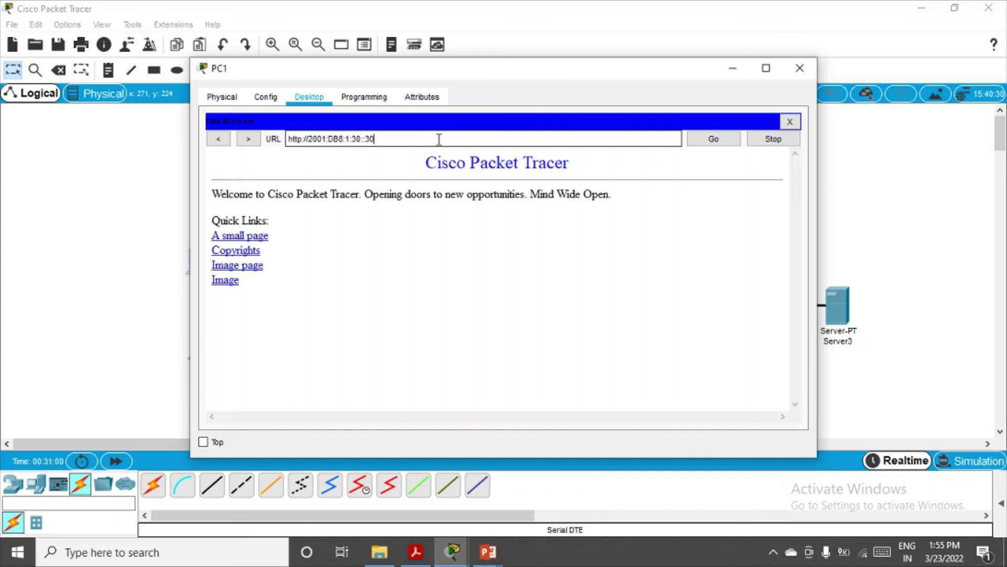
{"action": "left_click", "coordinate": [800, 68]}
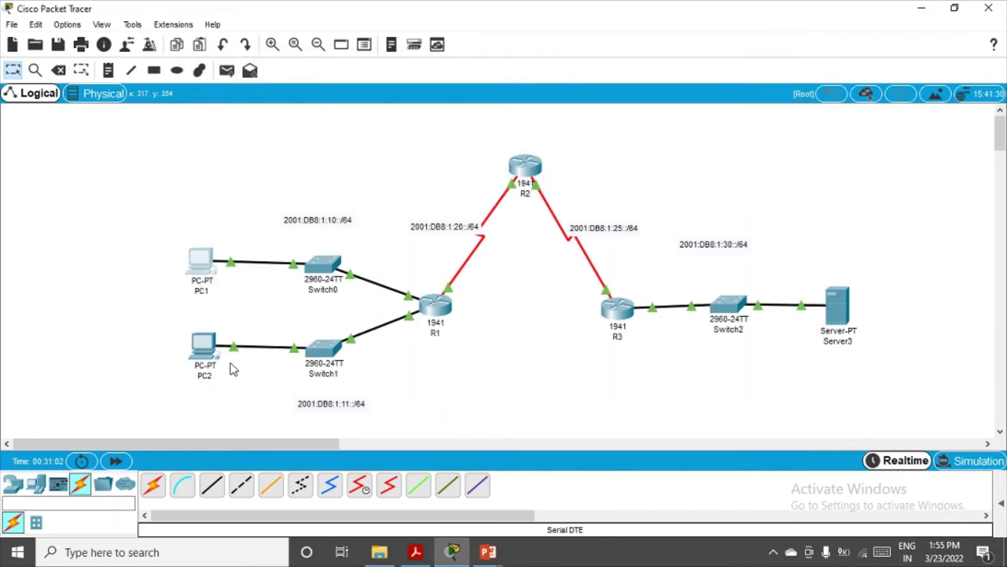
- Test access from PC2 by loading 2001:DB8:1:30::30 in its web browser, and close PC2's window
{"action": "left_click", "coordinate": [204, 346]}
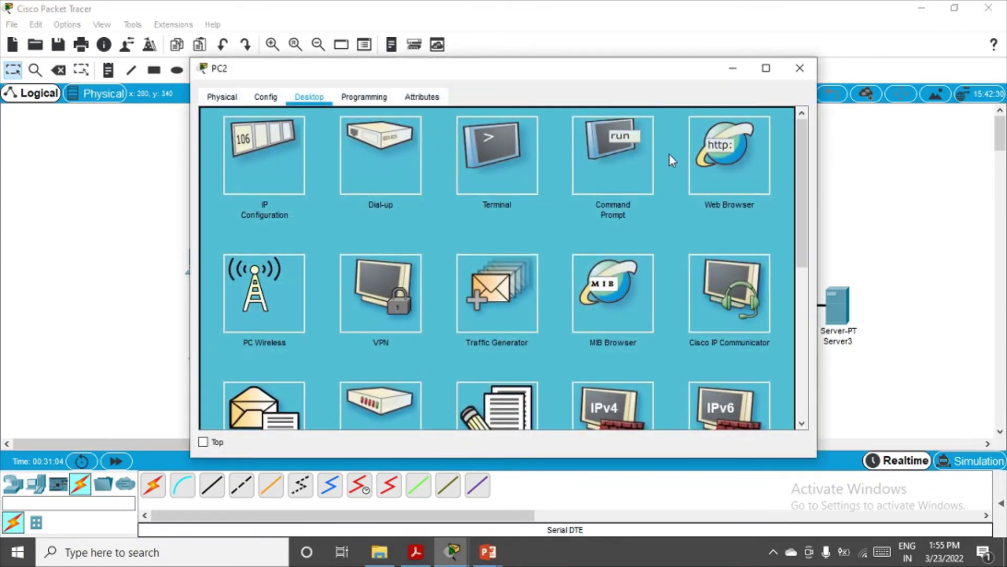
{"action": "left_click", "coordinate": [737, 152]}
{"action": "left_click", "coordinate": [412, 139]}
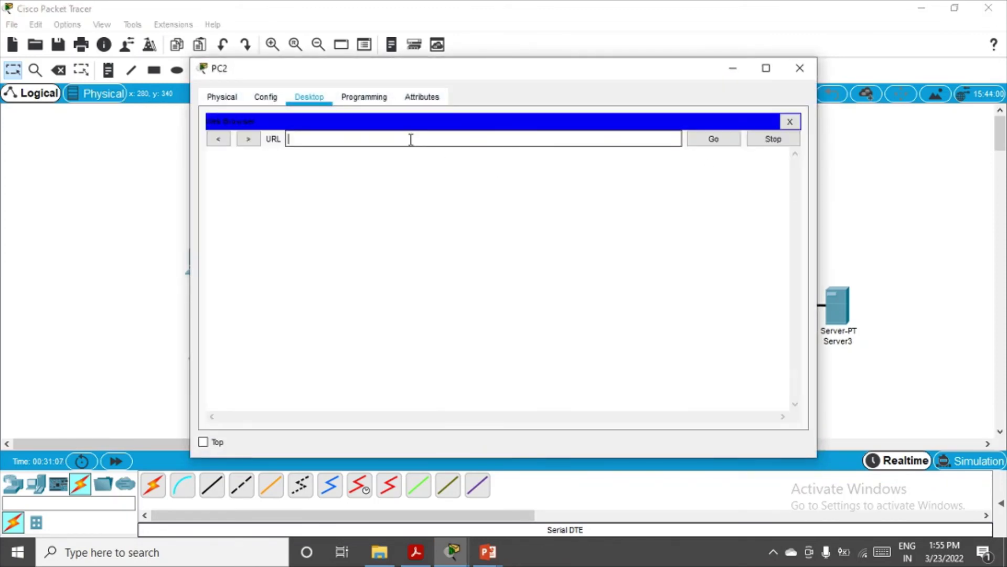
{"action": "type", "text": "2001:DB8:1:30::30"}
{"action": "key", "text": "Return"}
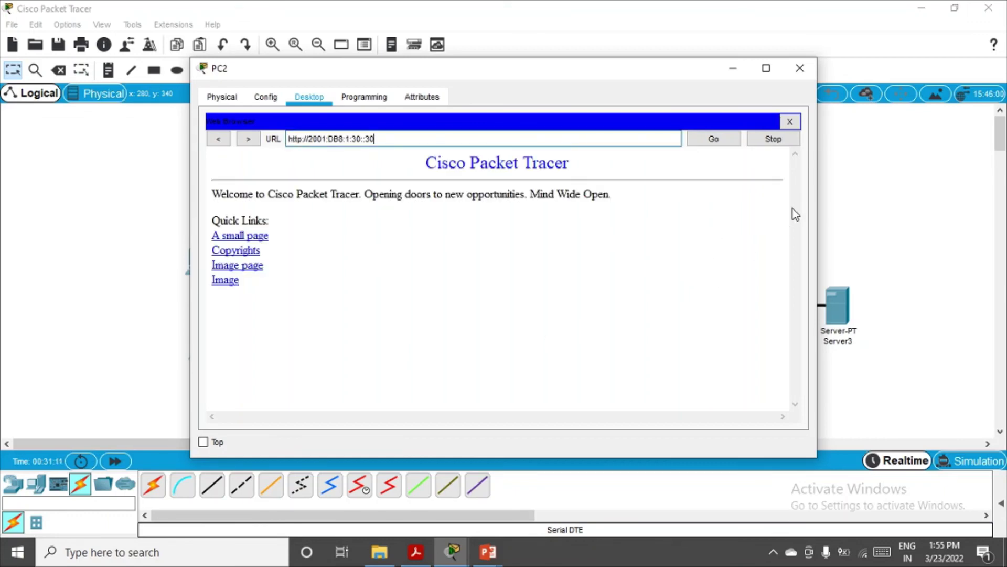
{"action": "left_click", "coordinate": [800, 69]}
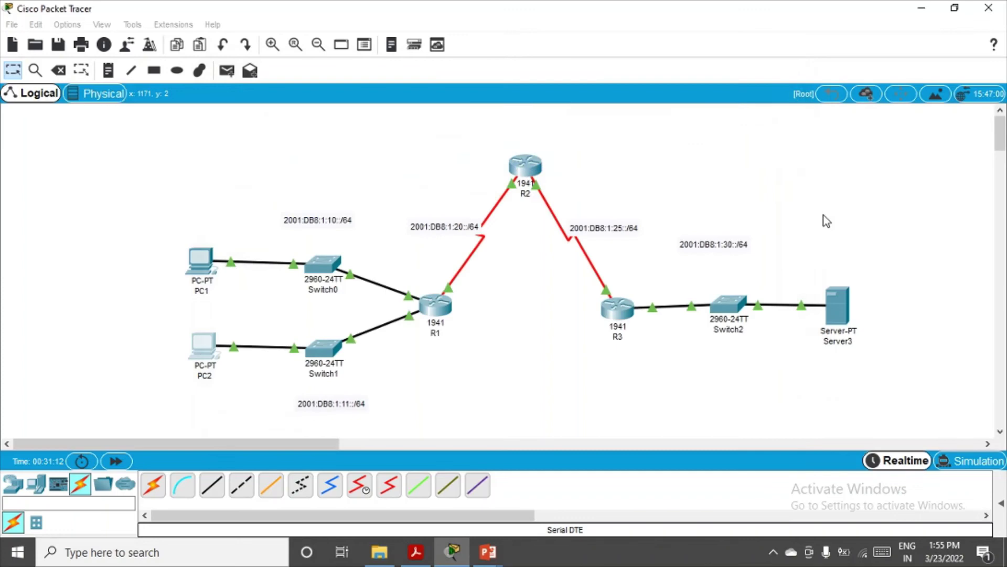
- Open Server3's command prompt and begin a ping command with the copied address 2001:DB8:1:30::30 pasted in
{"action": "left_click", "coordinate": [840, 317]}
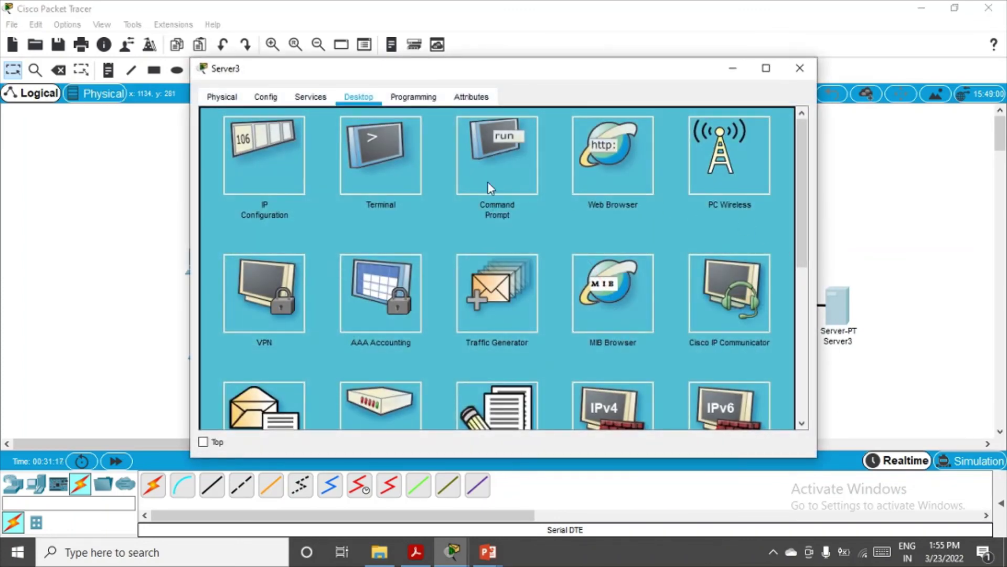
{"action": "left_click", "coordinate": [517, 170]}
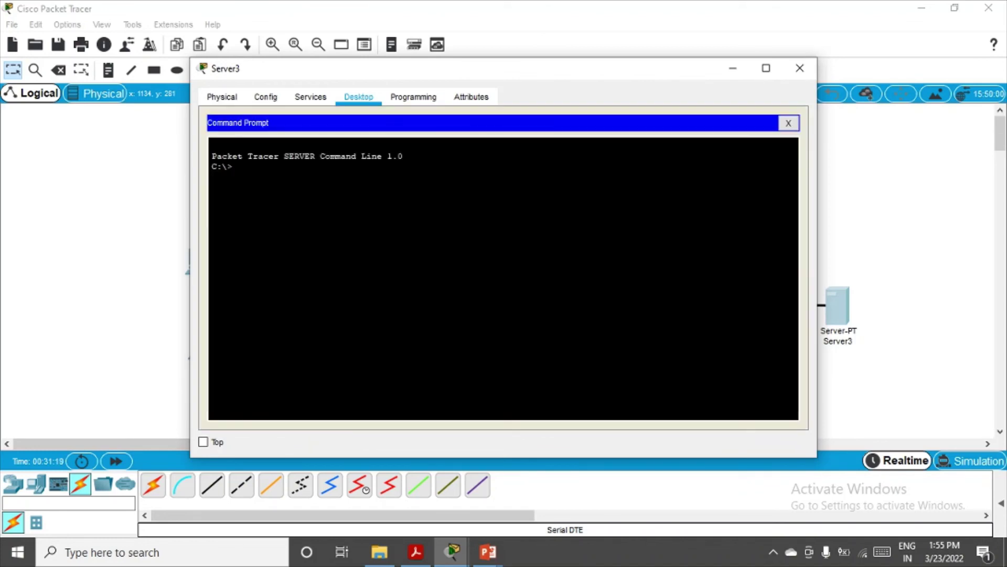
{"action": "type", "text": "ping"}
{"action": "right_click", "coordinate": [289, 165]}
{"action": "left_click", "coordinate": [301, 192]}
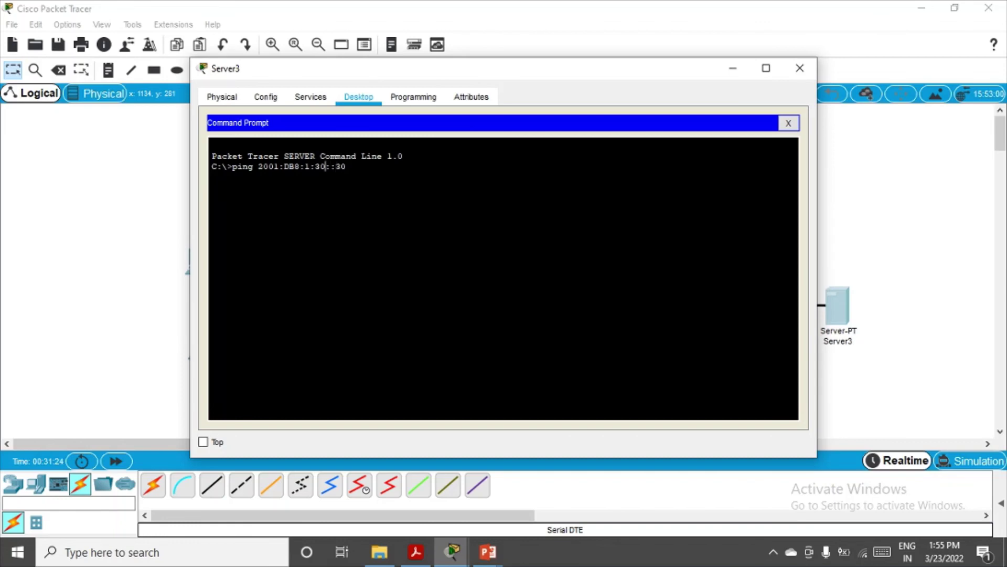
- Change the ping target to PC1's address 2001:DB8:1:10::2 and run the ping from Server3
{"action": "key", "text": "BackSpace"}
{"action": "key", "text": "BackSpace"}
{"action": "type", "text": "10"}
{"action": "key", "text": "Right"}
{"action": "key", "text": "Right"}
{"action": "key", "text": "BackSpace"}
{"action": "key", "text": "BackSpace"}
{"action": "type", "text": "2"}
{"action": "key", "text": "Return"}
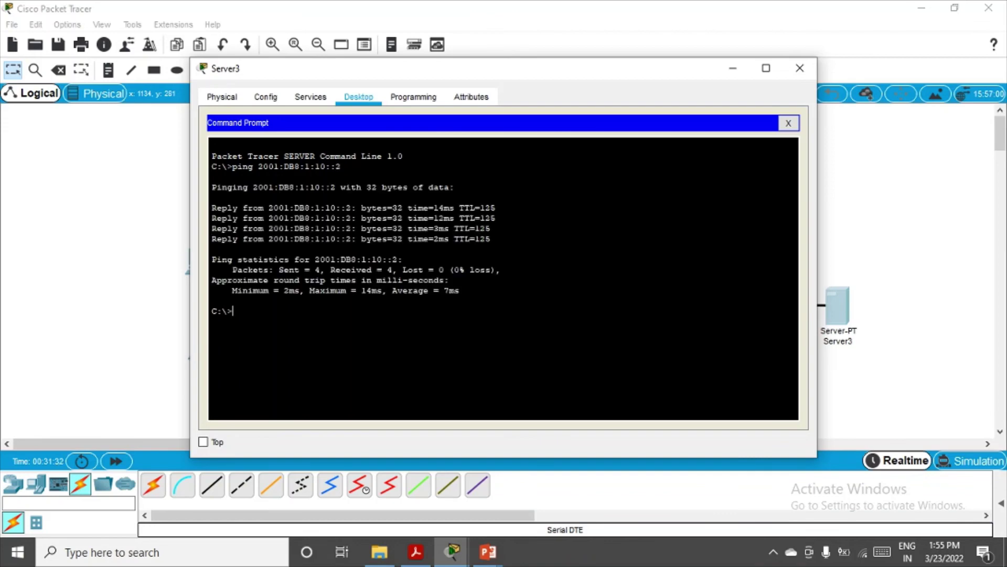
- Ping PC2's address 2001:DB8:1:11::2 from Server3 and close the server's window
{"action": "key", "text": "Up"}
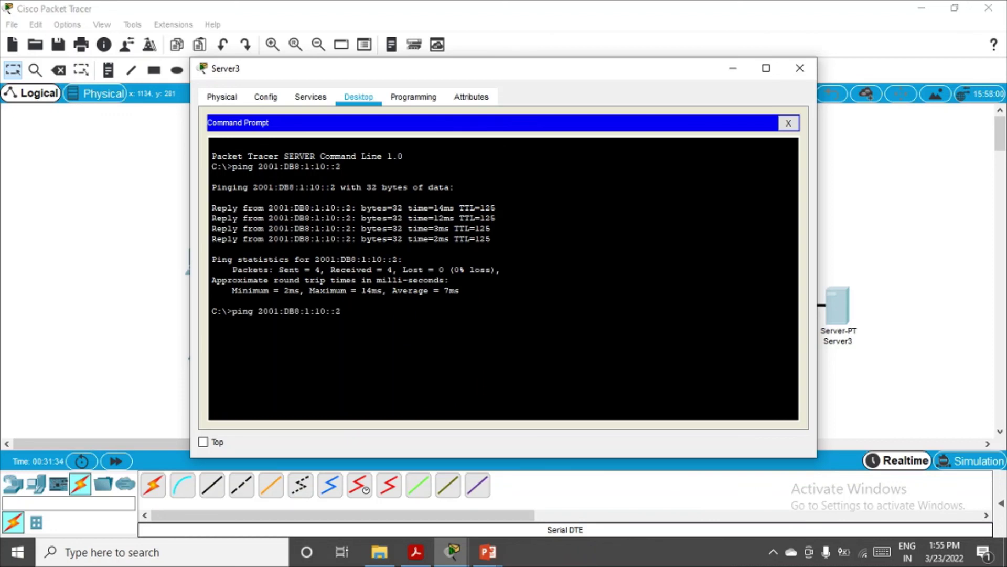
{"action": "key", "text": "Left"}
{"action": "key", "text": "Left"}
{"action": "key", "text": "BackSpace"}
{"action": "type", "text": "1"}
{"action": "key", "text": "Right"}
{"action": "key", "text": "Right"}
{"action": "key", "text": "Right"}
{"action": "key", "text": "Return"}
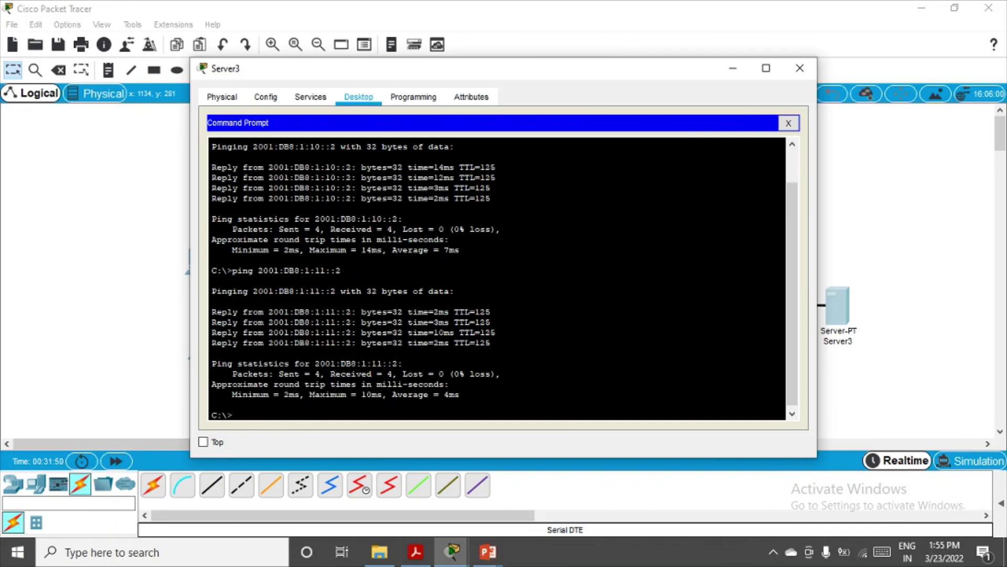
{"action": "left_click", "coordinate": [799, 67]}
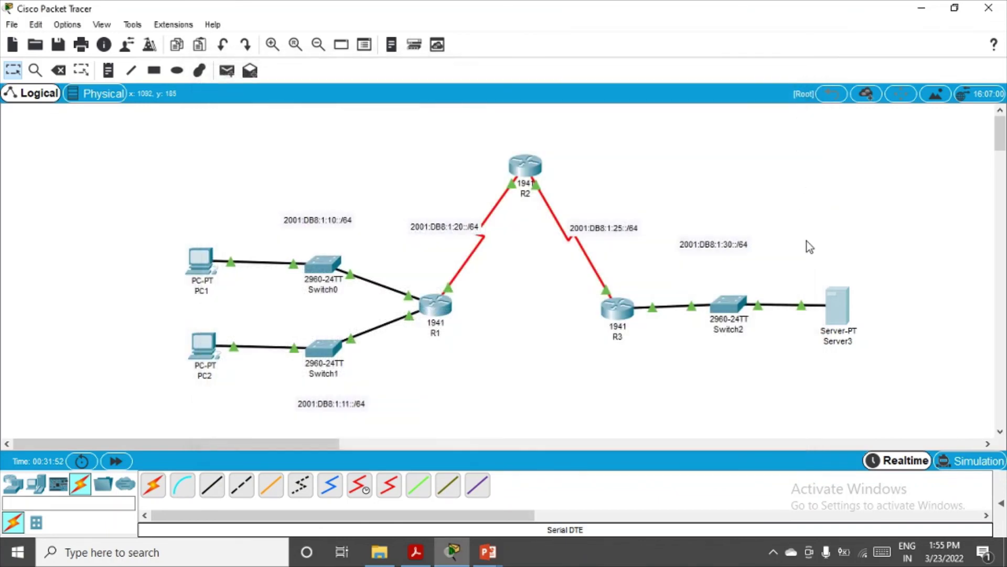